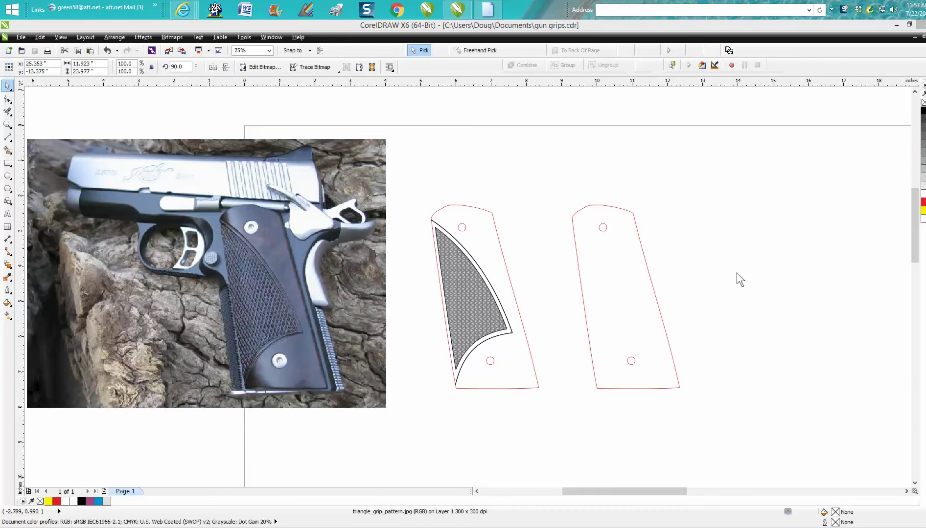
- Shift the large checkered pattern bitmap up and to the left
{"action": "scroll", "coordinate": [688, 490], "scroll_direction": "right", "scroll_amount": 2}
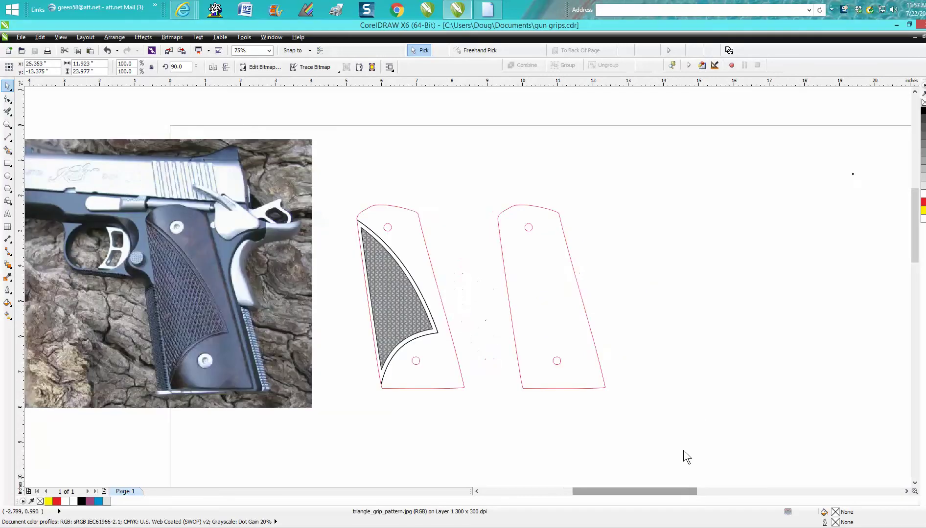
{"action": "scroll", "coordinate": [691, 395], "scroll_direction": "down", "scroll_amount": 2}
{"action": "left_click_drag", "start_coordinate": [806, 351], "coordinate": [759, 338]}
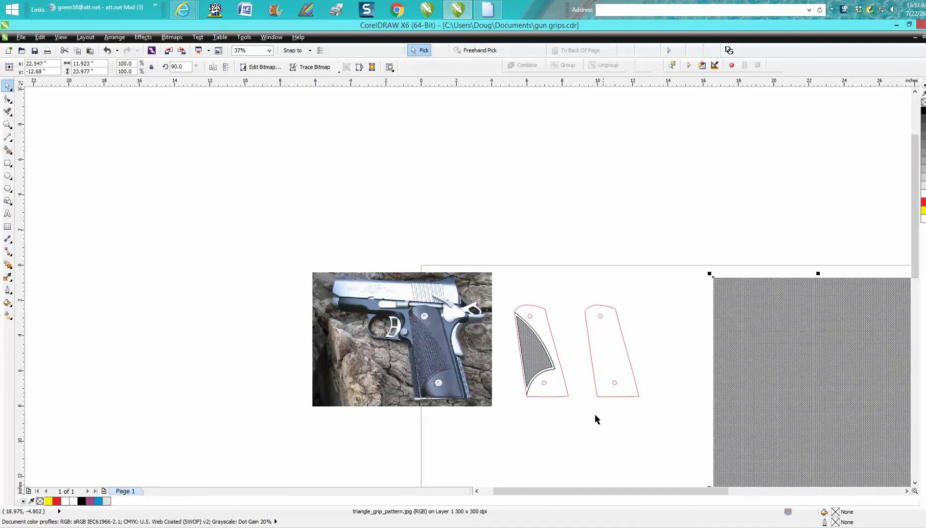
- Zoom in on the gun photo and both grip outlines, then select the empty right grip
{"action": "left_click", "coordinate": [8, 124]}
{"action": "left_click_drag", "start_coordinate": [270, 234], "coordinate": [678, 431]}
{"action": "left_click", "coordinate": [8, 87]}
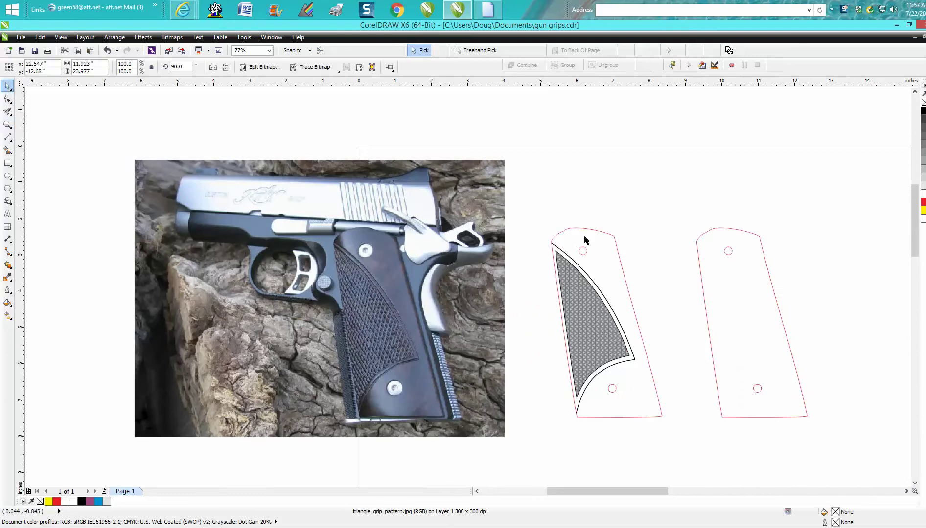
{"action": "left_click", "coordinate": [699, 262]}
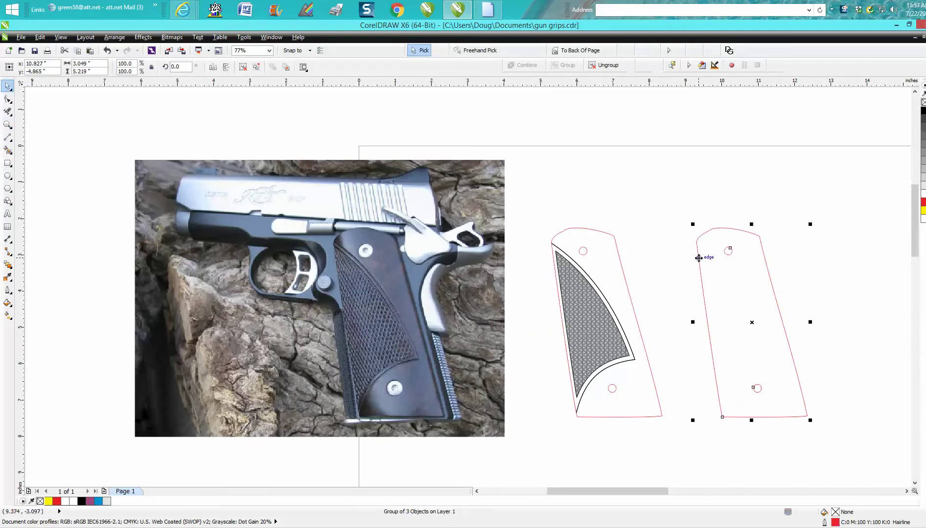
- Place the empty grip outline over the photo's grip and zoom in to about 115%
{"action": "key", "text": "ctrl+z"}
{"action": "key", "text": "ctrl+z"}
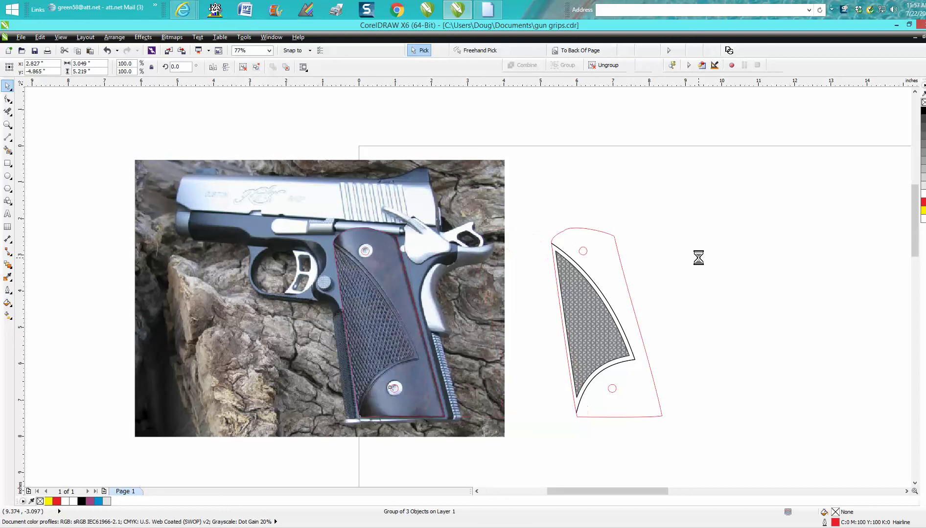
{"action": "left_click", "coordinate": [8, 124]}
{"action": "scroll", "coordinate": [323, 420], "scroll_direction": "up", "scroll_amount": 2}
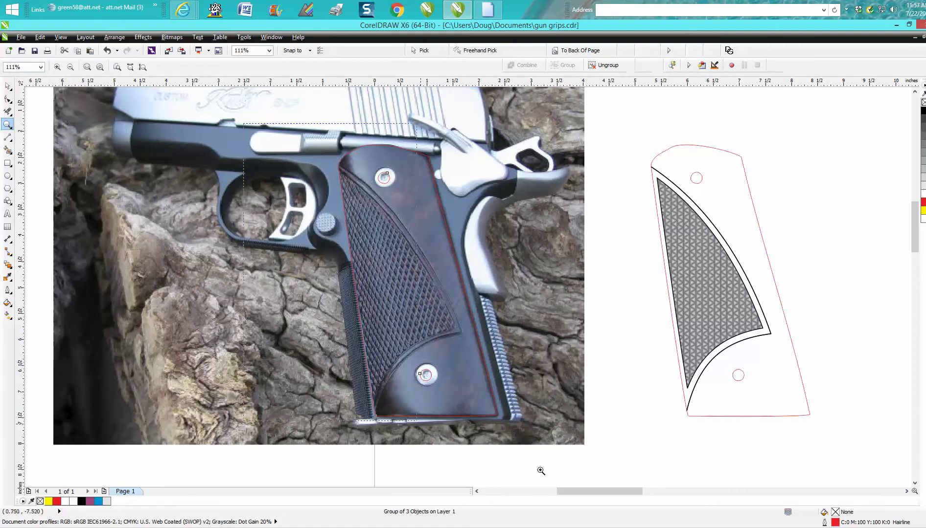
{"action": "scroll", "coordinate": [542, 470], "scroll_direction": "down", "scroll_amount": 3}
{"action": "scroll", "coordinate": [579, 413], "scroll_direction": "up", "scroll_amount": 1}
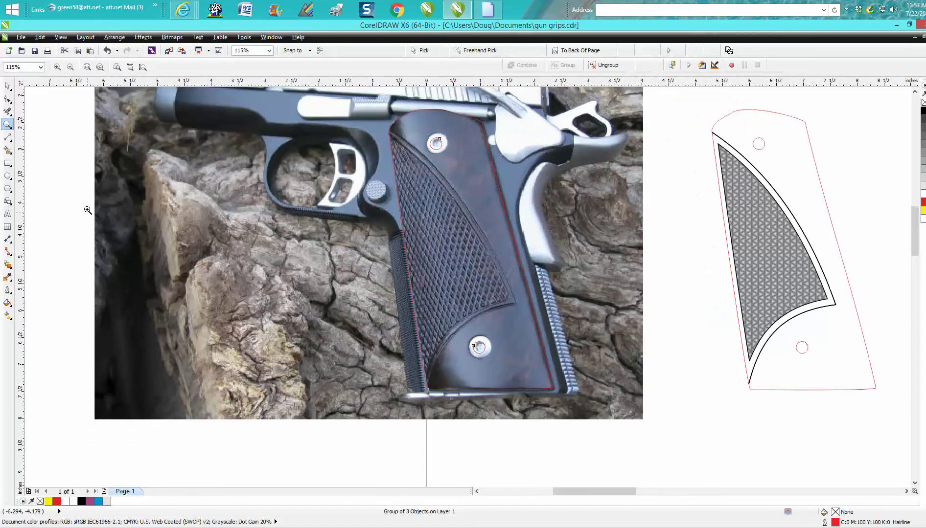
- Draw a 2-Point Line from the grip's top node along the checkered panel's edge
{"action": "left_click", "coordinate": [12, 141]}
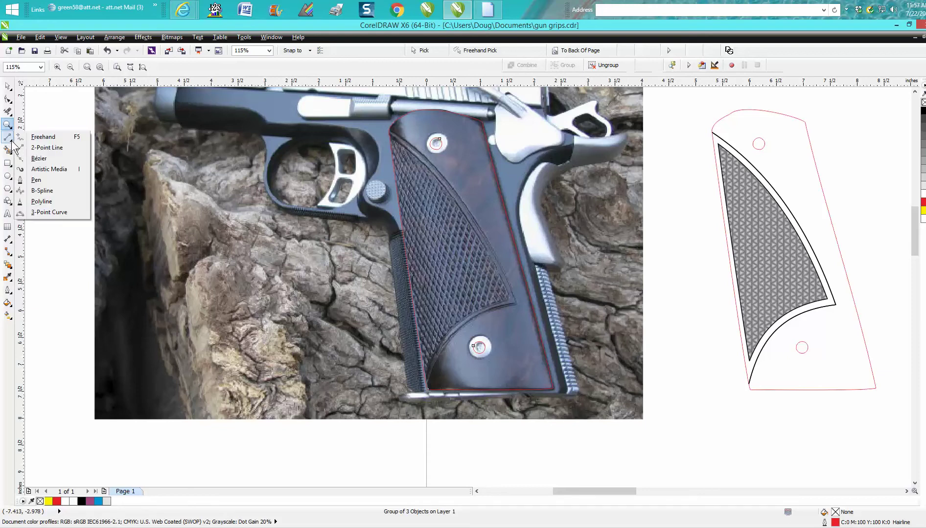
{"action": "left_click", "coordinate": [42, 147]}
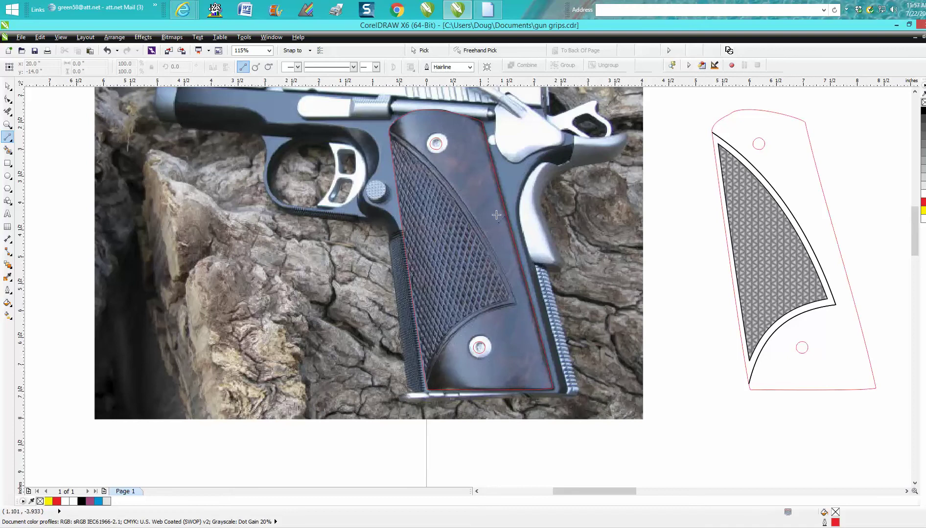
{"action": "left_click_drag", "start_coordinate": [390, 133], "coordinate": [427, 388]}
- Convert the traced line's segments to curves and bend them to follow the checkering edge
{"action": "left_click", "coordinate": [6, 100]}
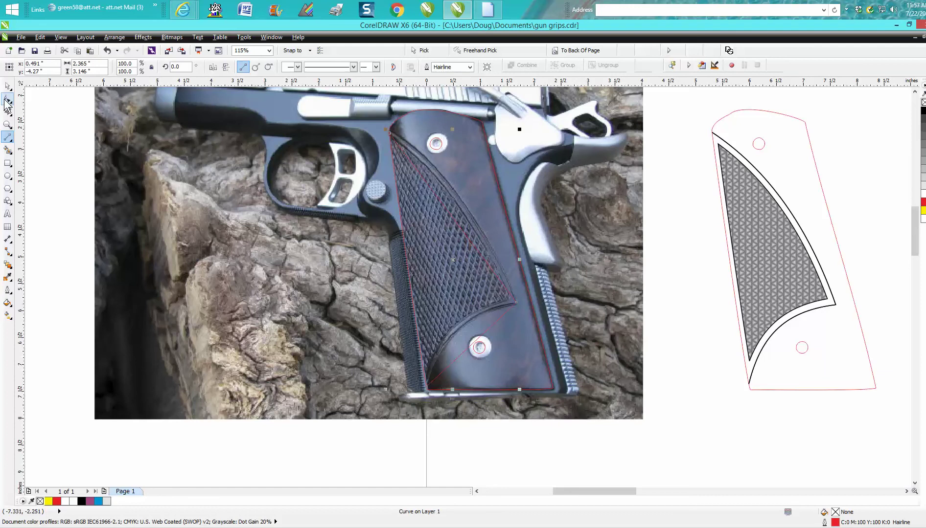
{"action": "left_click_drag", "start_coordinate": [364, 125], "coordinate": [532, 401]}
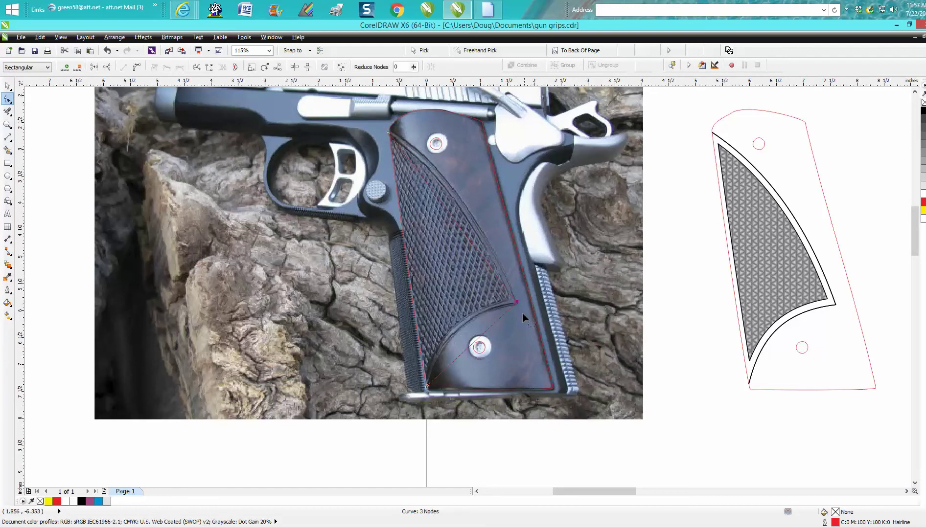
{"action": "right_click", "coordinate": [517, 301]}
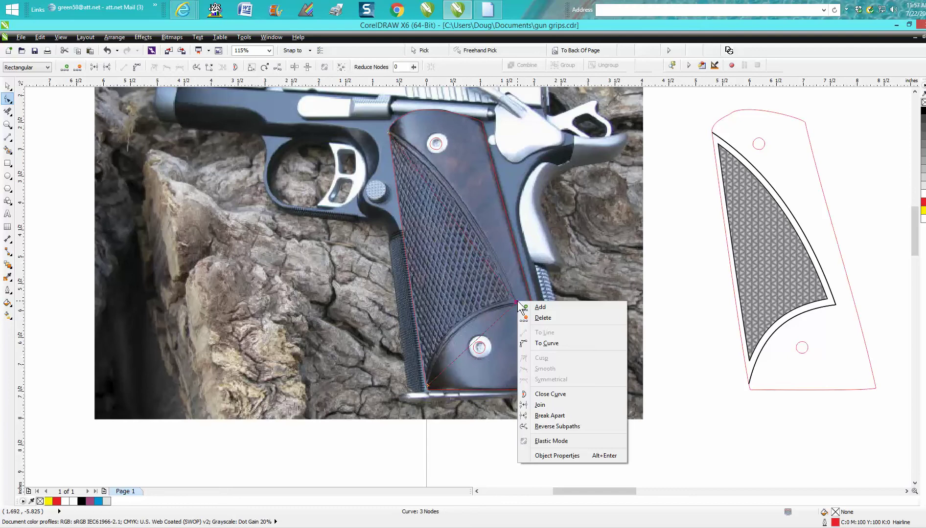
{"action": "left_click", "coordinate": [545, 341]}
{"action": "left_click", "coordinate": [661, 245]}
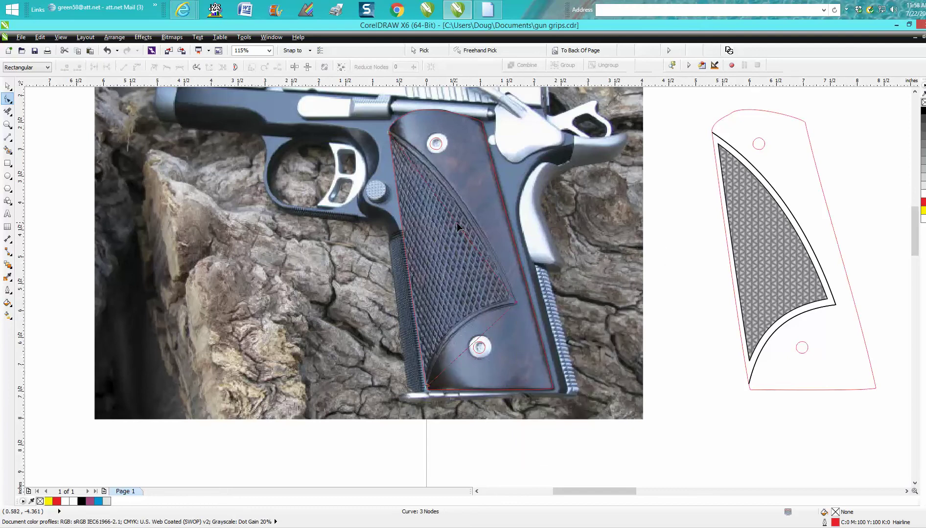
{"action": "left_click_drag", "start_coordinate": [456, 223], "coordinate": [471, 210]}
{"action": "left_click_drag", "start_coordinate": [471, 342], "coordinate": [471, 311]}
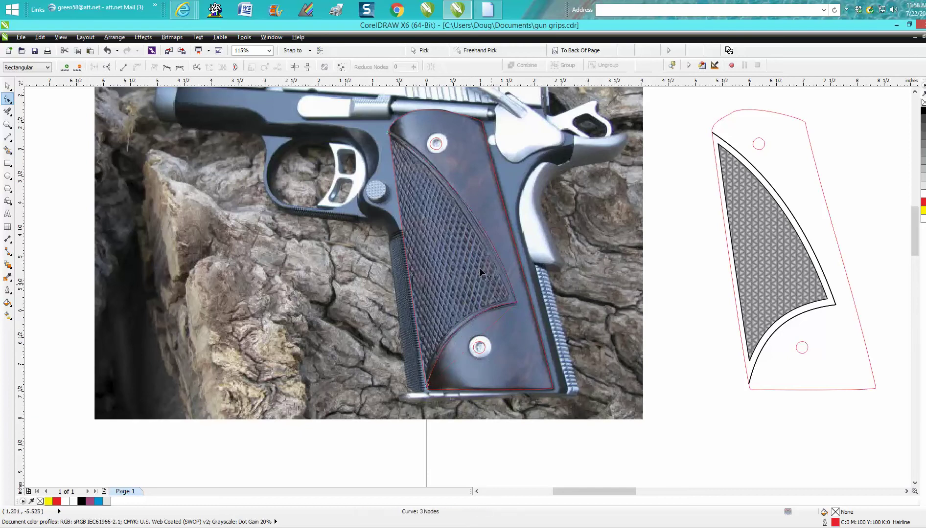
- Zoom in and fine-tune the bottom node's curvature to fit the edge, then zoom back out
{"action": "left_click", "coordinate": [8, 125]}
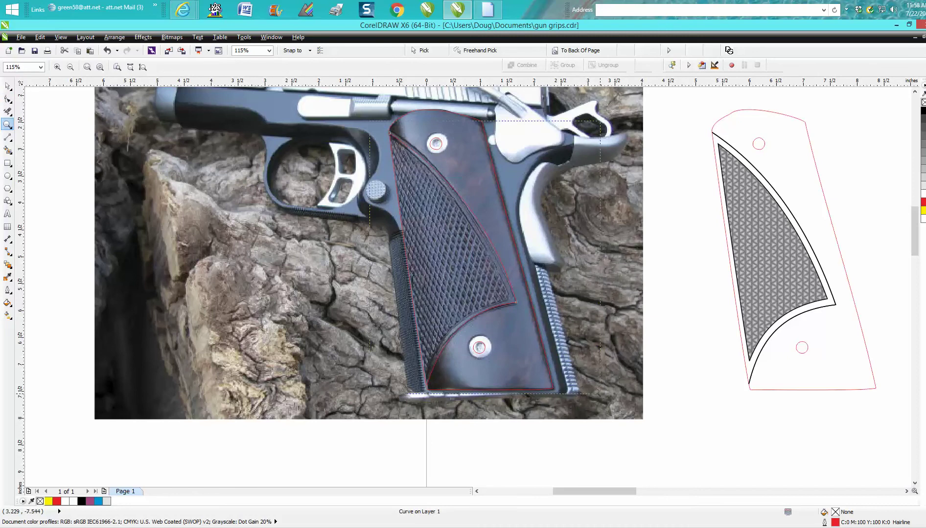
{"action": "scroll", "coordinate": [522, 190], "scroll_direction": "up", "scroll_amount": 1}
{"action": "left_click", "coordinate": [8, 100]}
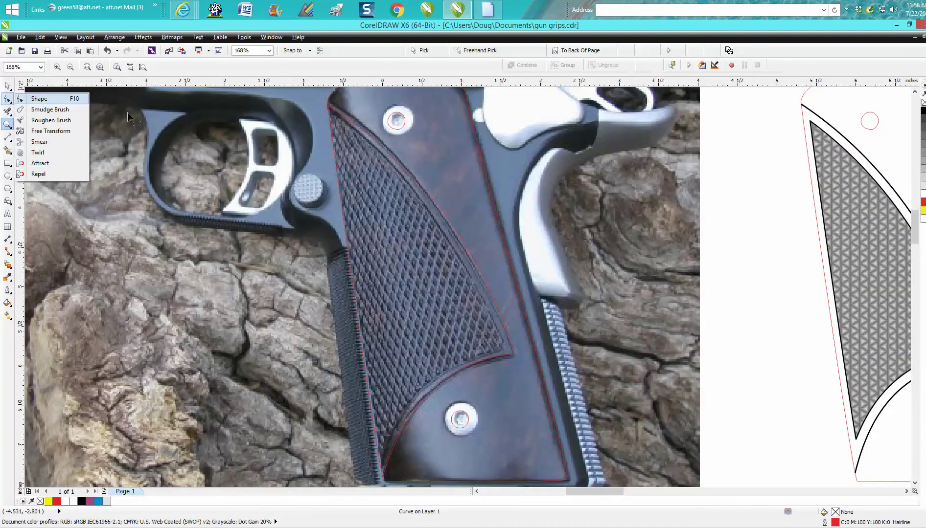
{"action": "key", "text": "F10"}
{"action": "left_click", "coordinate": [327, 103]}
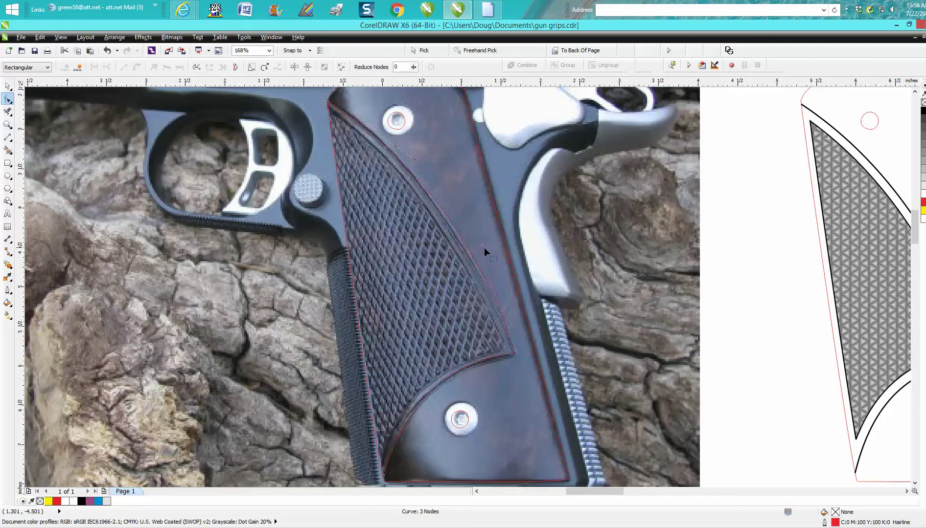
{"action": "left_click_drag", "start_coordinate": [483, 247], "coordinate": [478, 246]}
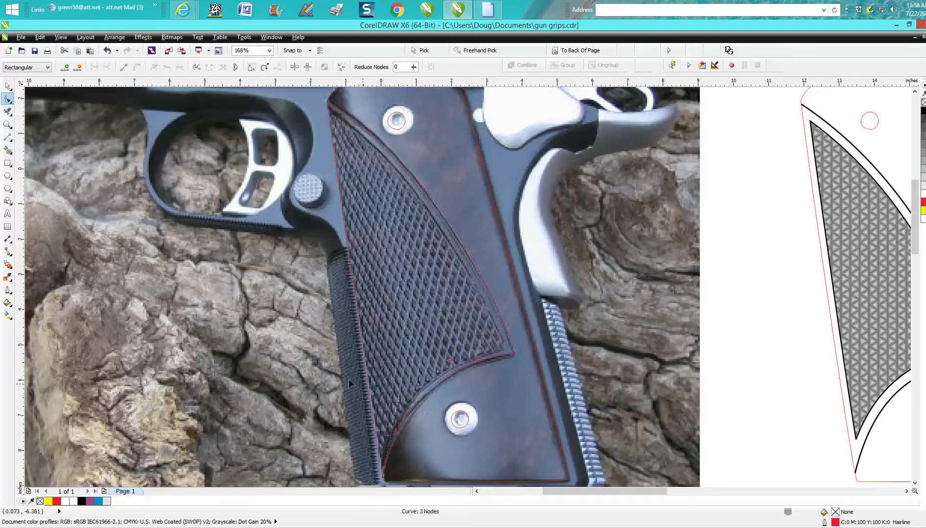
{"action": "scroll", "coordinate": [348, 379], "scroll_direction": "down", "scroll_amount": 2}
{"action": "left_click", "coordinate": [8, 86]}
{"action": "left_click", "coordinate": [275, 242]}
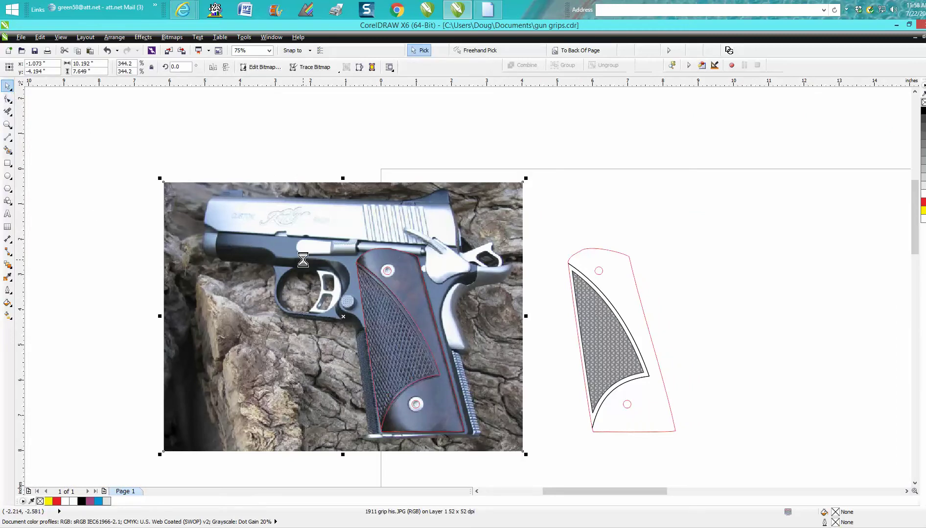
- Slide the photo left and place a duplicate of the traced grip outline to the right
{"action": "key", "text": "Left"}
{"action": "key", "text": "Left"}
{"action": "key", "text": "Left"}
{"action": "key", "text": "Left"}
{"action": "key", "text": "Left"}
{"action": "key", "text": "Left"}
{"action": "key", "text": "Left"}
{"action": "key", "text": "Left"}
{"action": "key", "text": "Left"}
{"action": "key", "text": "Left"}
{"action": "key", "text": "Left"}
{"action": "key", "text": "Left"}
{"action": "key", "text": "Left"}
{"action": "key", "text": "Left"}
{"action": "key", "text": "Left"}
{"action": "key", "text": "Left"}
{"action": "key", "text": "Left"}
{"action": "key", "text": "Left"}
{"action": "key", "text": "Left"}
{"action": "key", "text": "Left"}
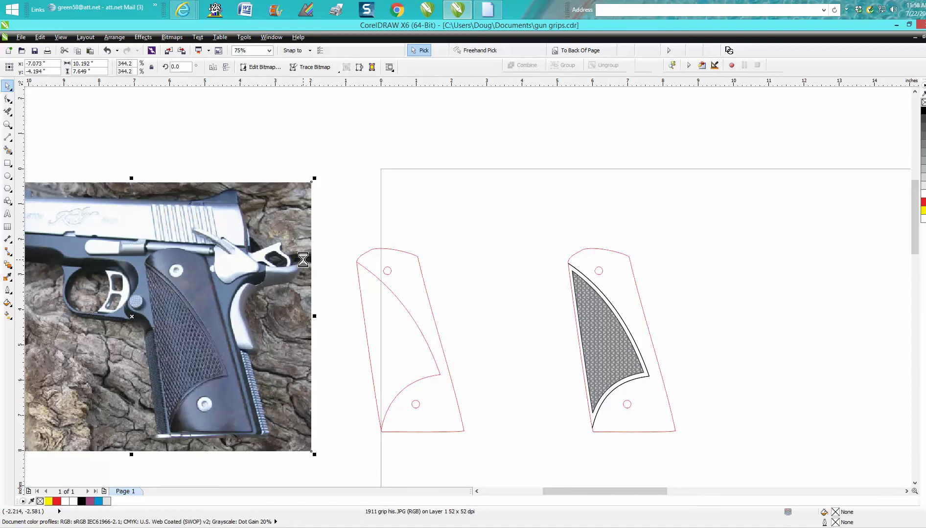
{"action": "left_click_drag", "start_coordinate": [341, 231], "coordinate": [496, 436]}
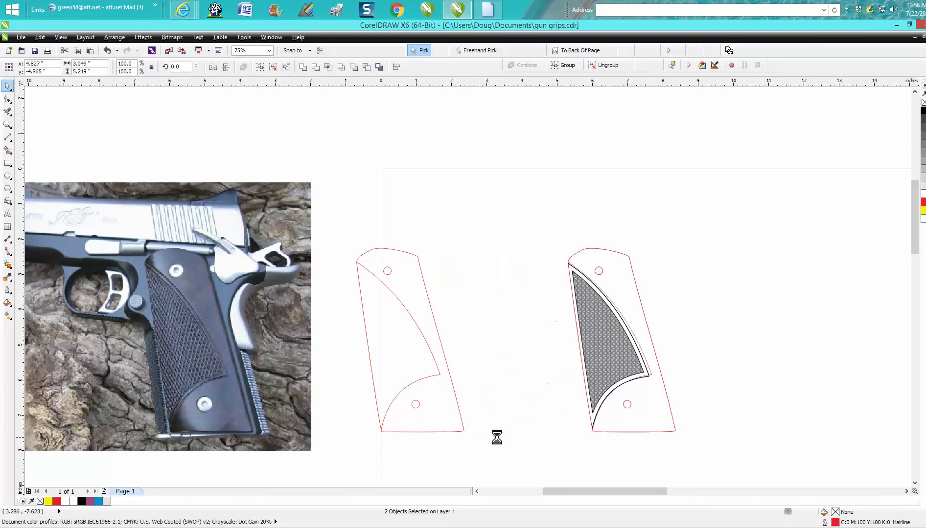
{"action": "left_click", "coordinate": [681, 228]}
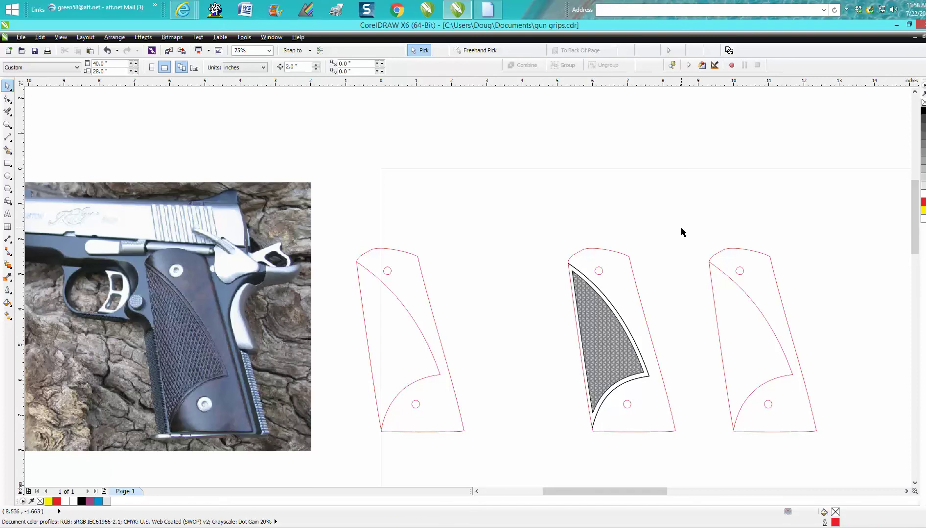
{"action": "left_click", "coordinate": [7, 124]}
{"action": "scroll", "coordinate": [783, 440], "scroll_direction": "down", "scroll_amount": 2}
{"action": "scroll", "coordinate": [766, 440], "scroll_direction": "up", "scroll_amount": 1}
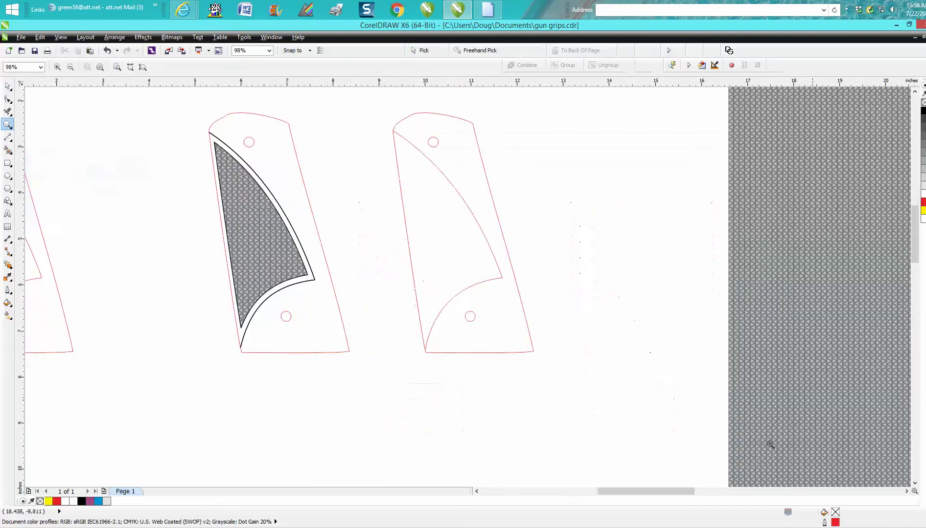
{"action": "left_click", "coordinate": [8, 86]}
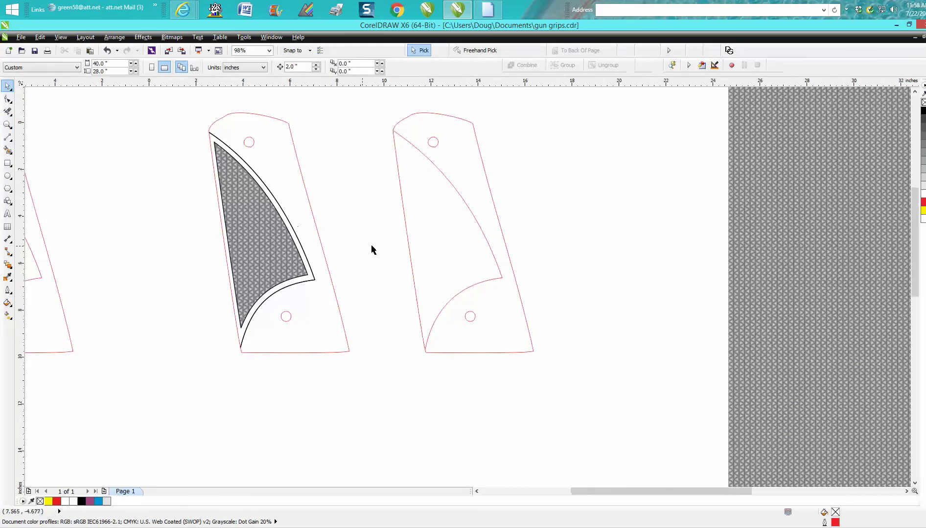
{"action": "scroll", "coordinate": [371, 247], "scroll_direction": "down", "scroll_amount": 2}
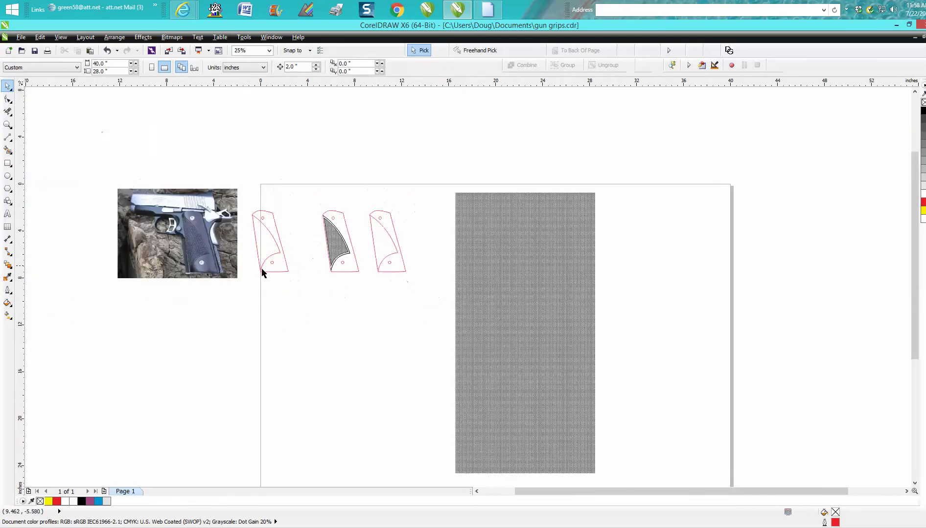
{"action": "left_click", "coordinate": [8, 125]}
{"action": "left_click_drag", "start_coordinate": [181, 244], "coordinate": [238, 294]}
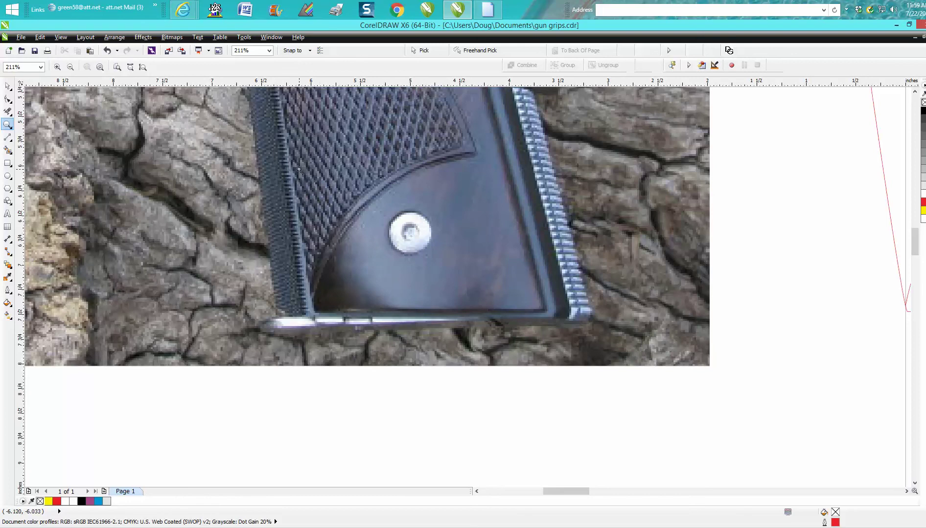
{"action": "right_click", "coordinate": [305, 256]}
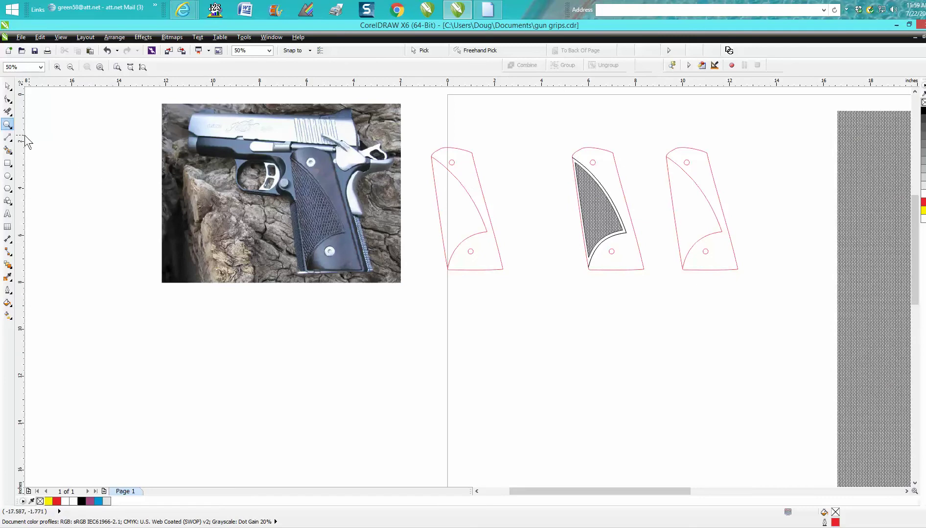
{"action": "left_click_drag", "start_coordinate": [627, 133], "coordinate": [785, 310]}
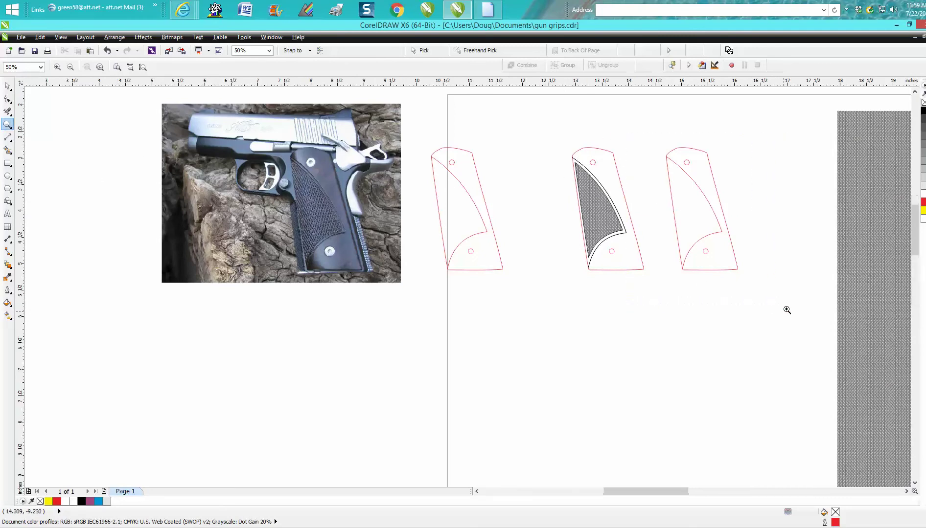
{"action": "left_click", "coordinate": [7, 86]}
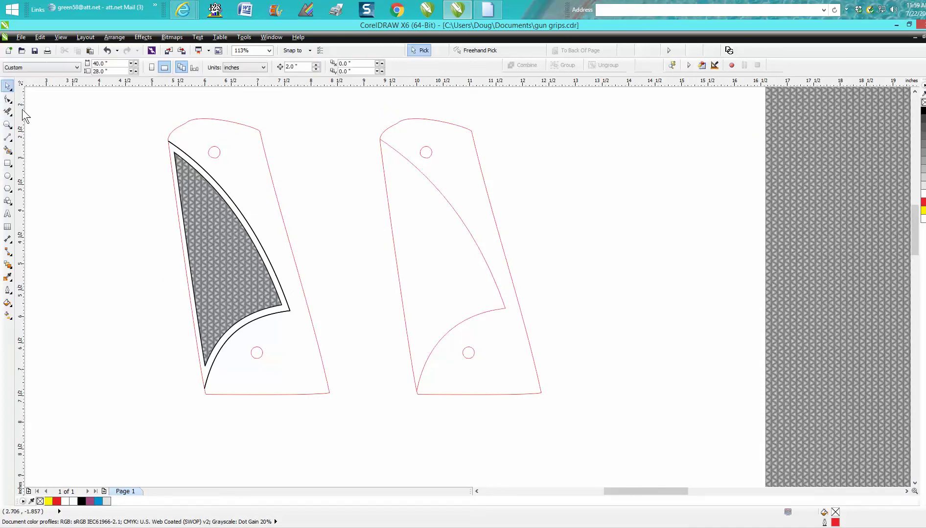
- Smart Fill the blank grip's upper panel, shift the new shape right, and give it a red outline with no fill
{"action": "left_click", "coordinate": [7, 151]}
{"action": "left_click", "coordinate": [413, 220]}
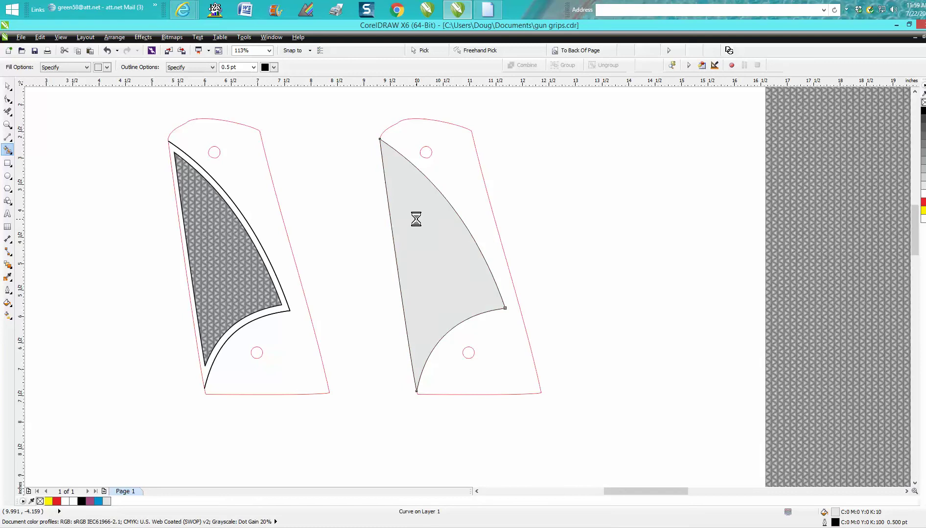
{"action": "key", "text": "shift+Right"}
{"action": "key", "text": "shift+Right"}
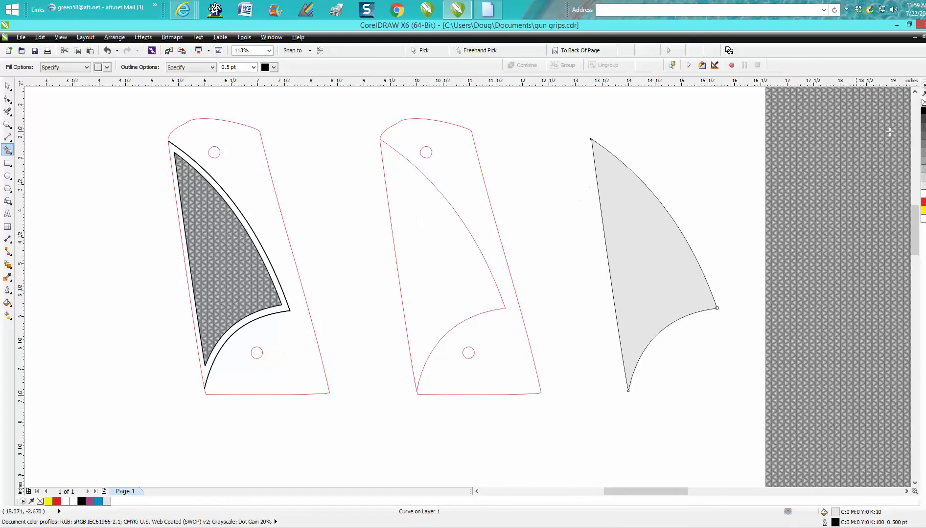
{"action": "right_click", "coordinate": [923, 102]}
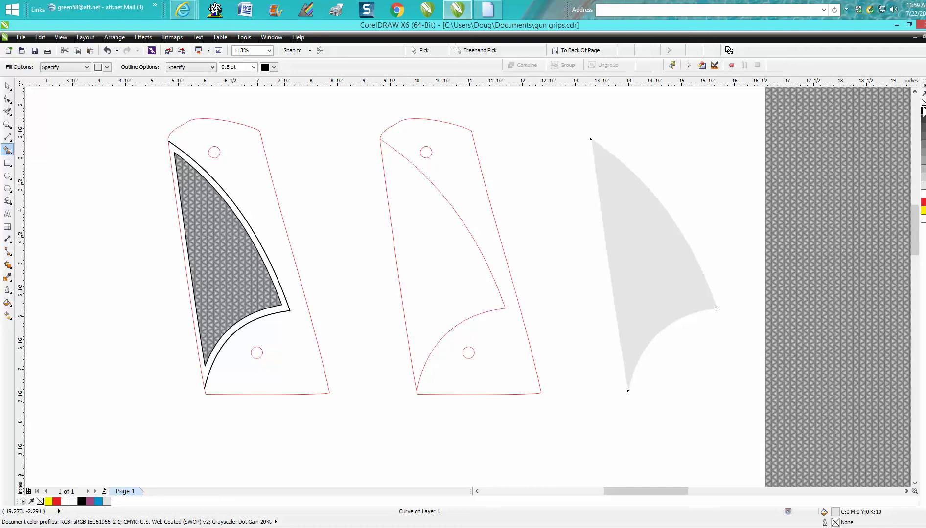
{"action": "right_click", "coordinate": [923, 203]}
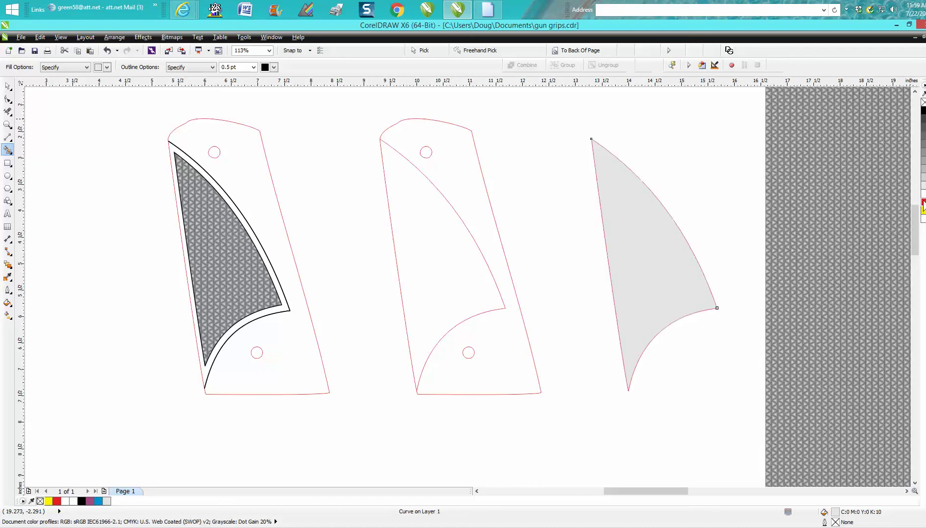
{"action": "left_click", "coordinate": [923, 103]}
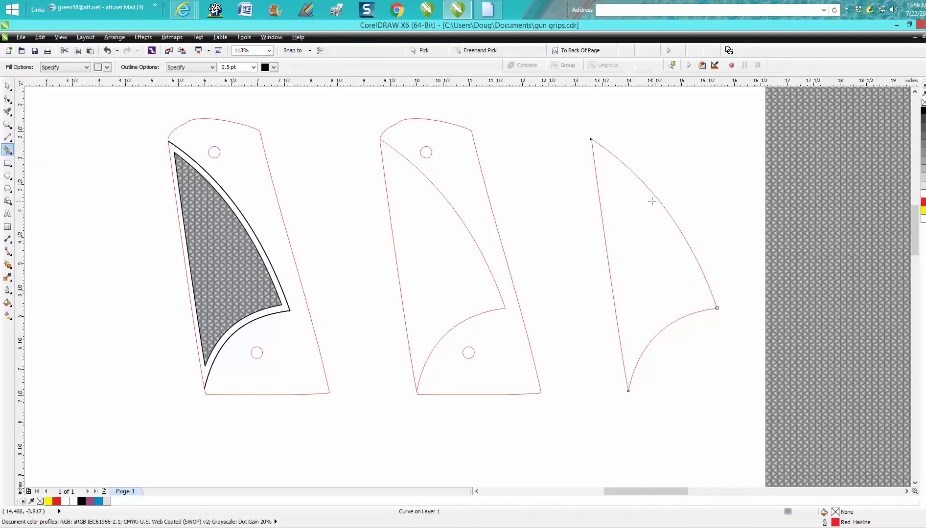
- Apply a one-step 0.2-inch inside contour to the panel shape through Effects > Contour
{"action": "left_click", "coordinate": [7, 86]}
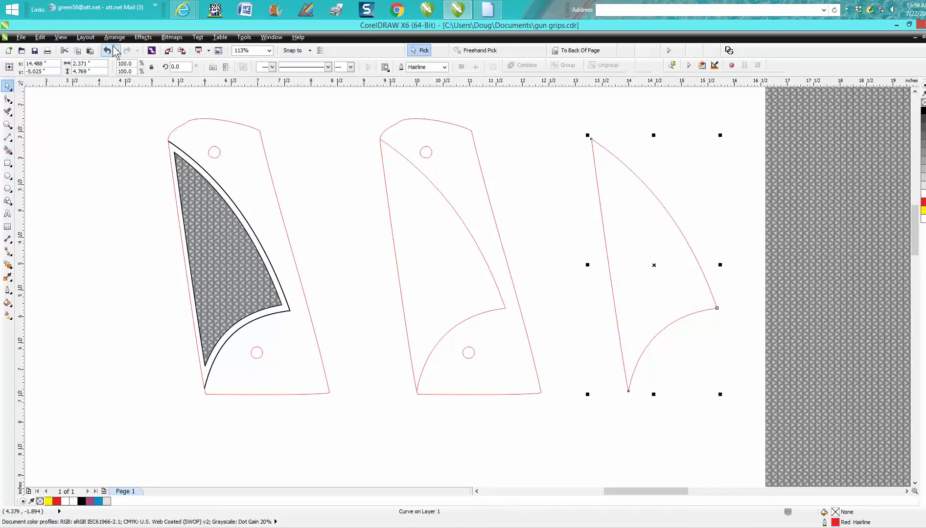
{"action": "left_click", "coordinate": [146, 38]}
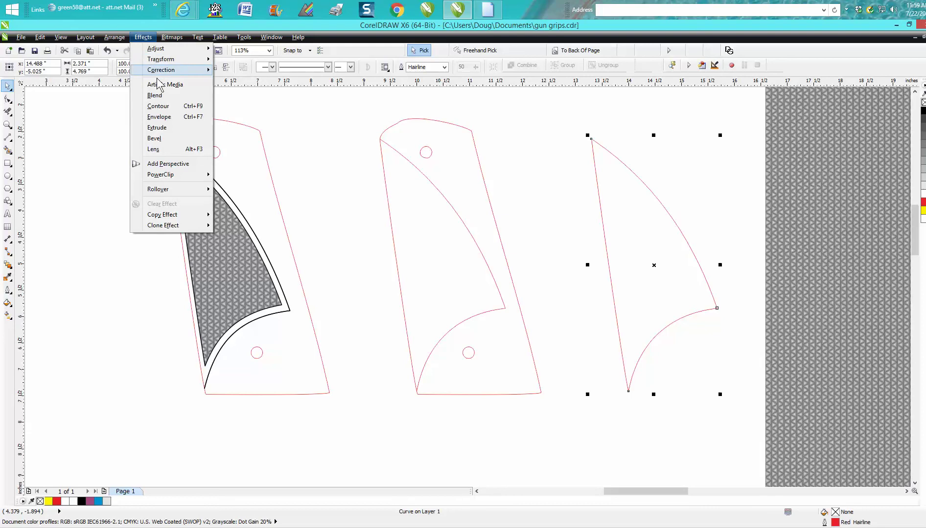
{"action": "left_click", "coordinate": [158, 105]}
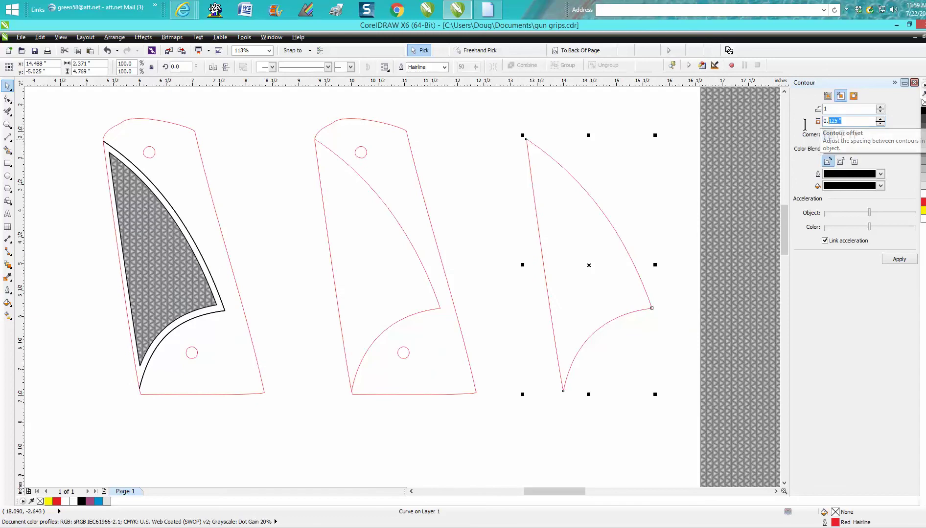
{"action": "left_click", "coordinate": [840, 120]}
{"action": "type", "text": ".2"}
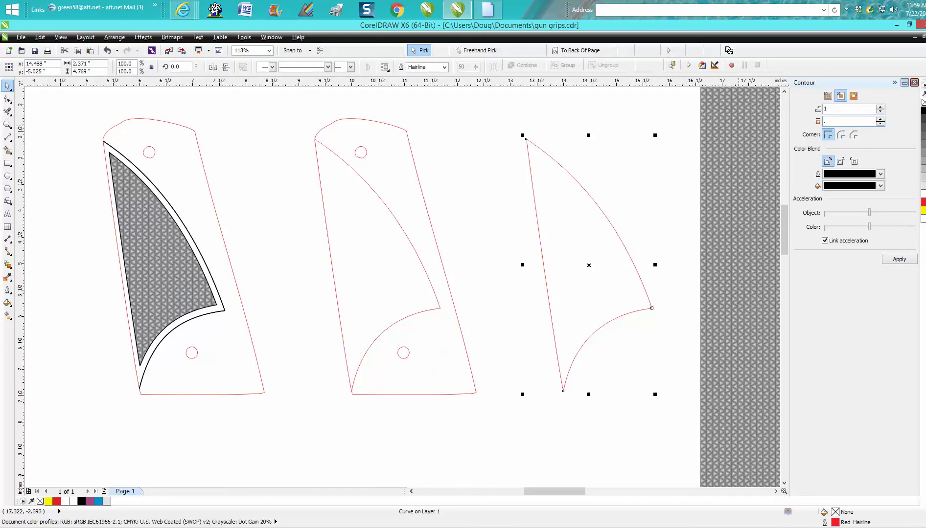
{"action": "left_click", "coordinate": [900, 259]}
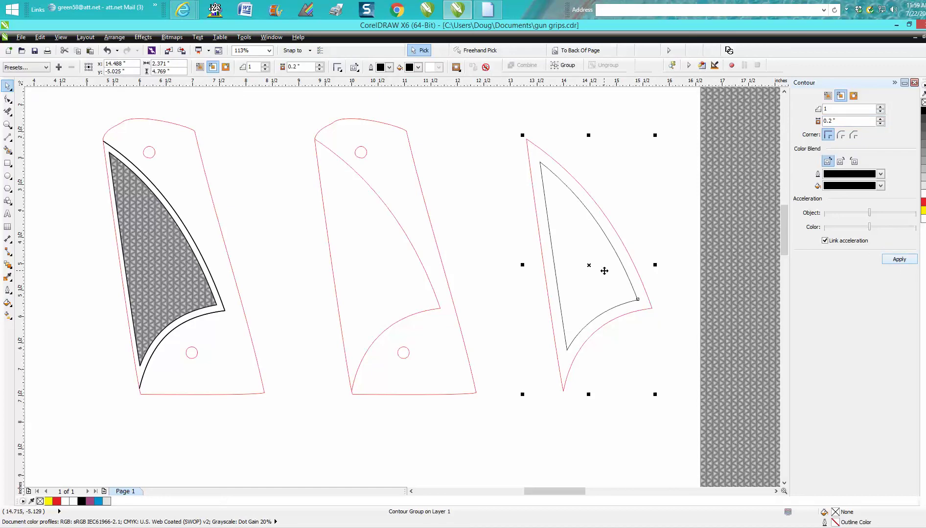
{"action": "left_click", "coordinate": [914, 82]}
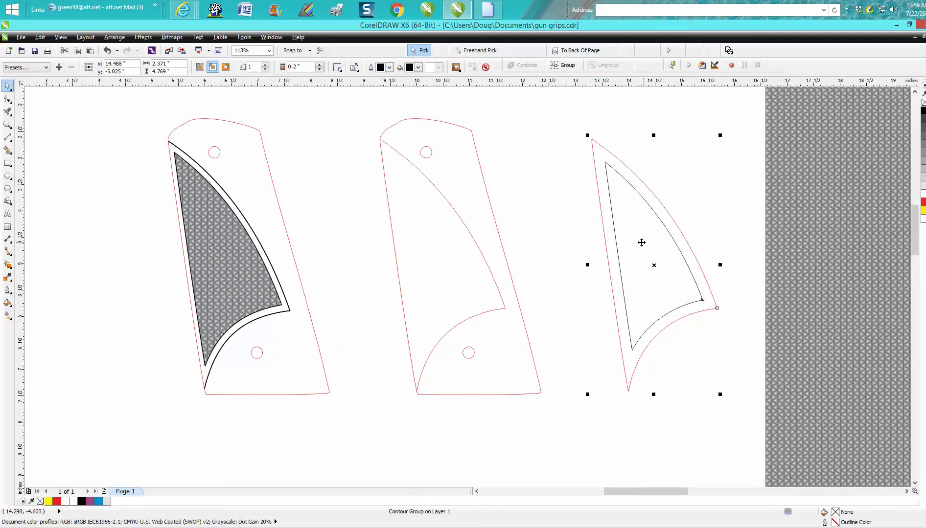
- Break the panel's contour group apart and select the red outer outline
{"action": "scroll", "coordinate": [634, 254], "scroll_direction": "down", "scroll_amount": 2}
{"action": "left_click", "coordinate": [751, 255]}
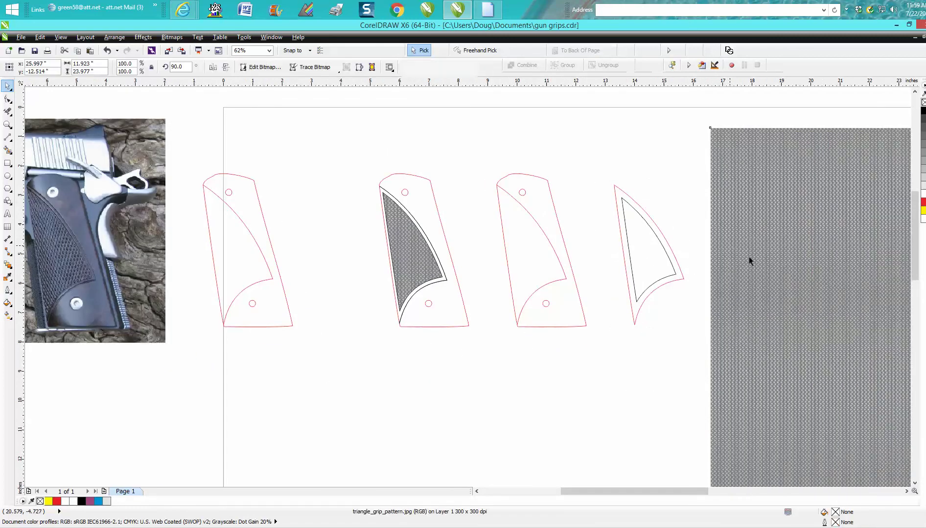
{"action": "left_click", "coordinate": [666, 251]}
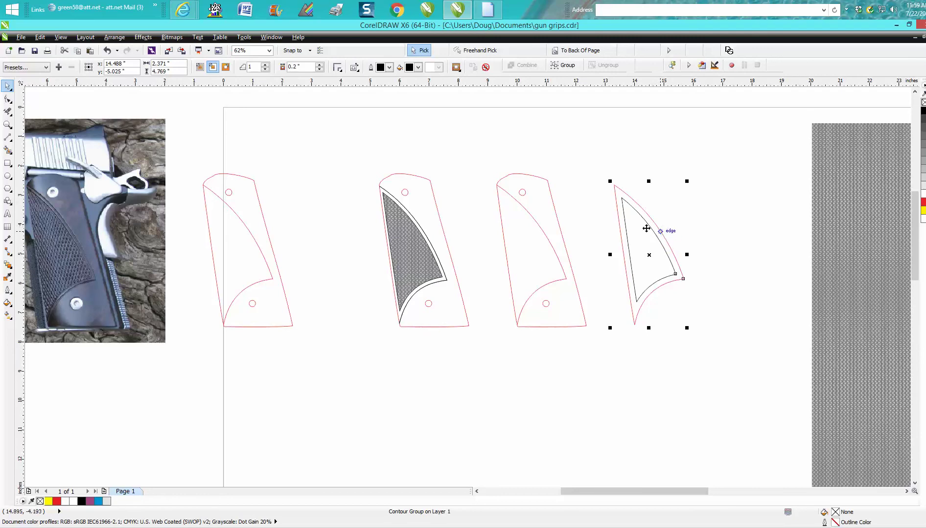
{"action": "left_click", "coordinate": [122, 39]}
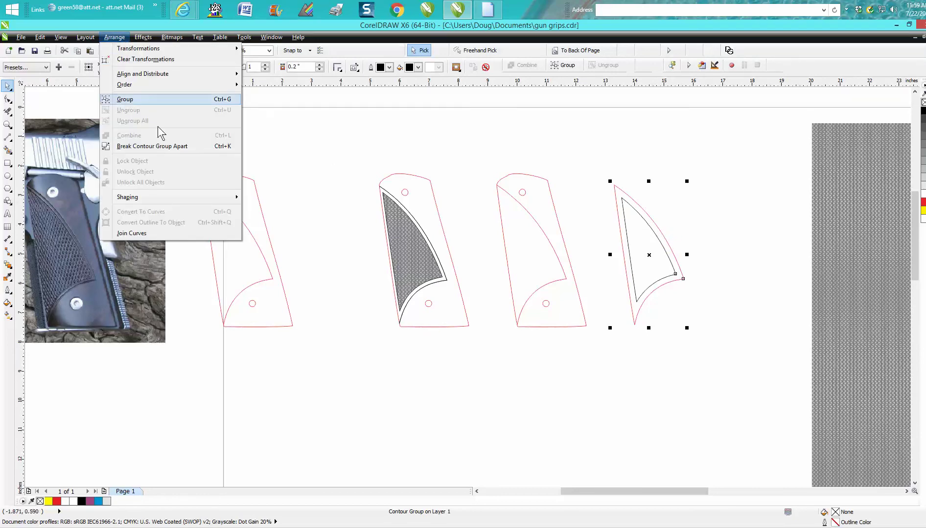
{"action": "left_click", "coordinate": [169, 147]}
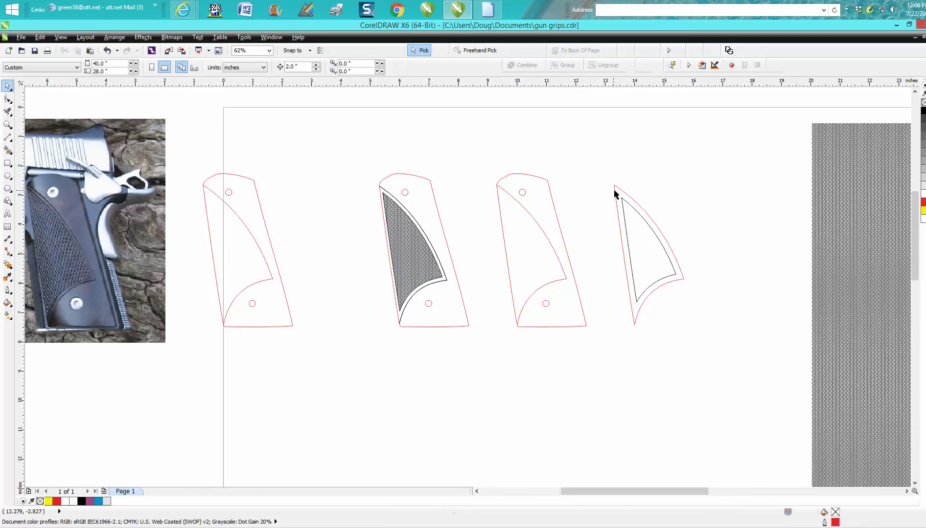
{"action": "left_click", "coordinate": [616, 190]}
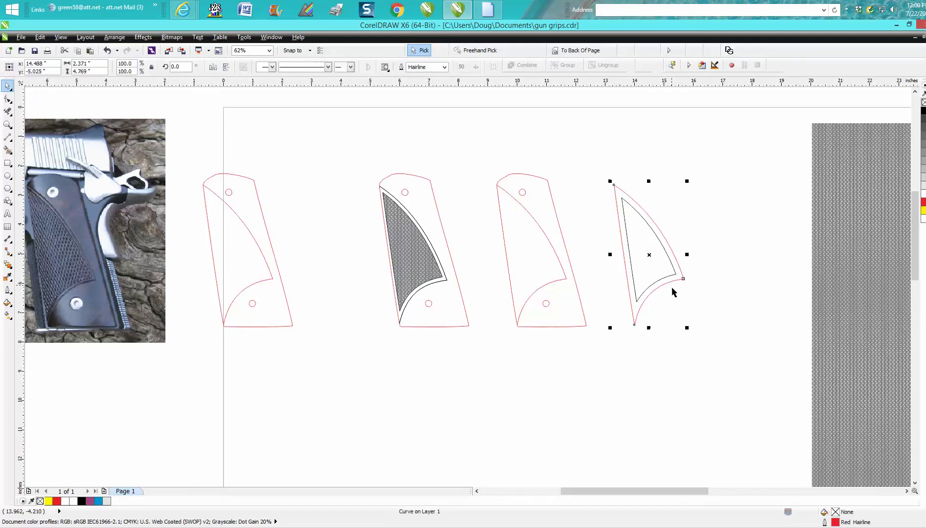
- Change the panel's outer outline from a red hairline to black 1.0 pt
{"action": "double_click", "coordinate": [836, 523]}
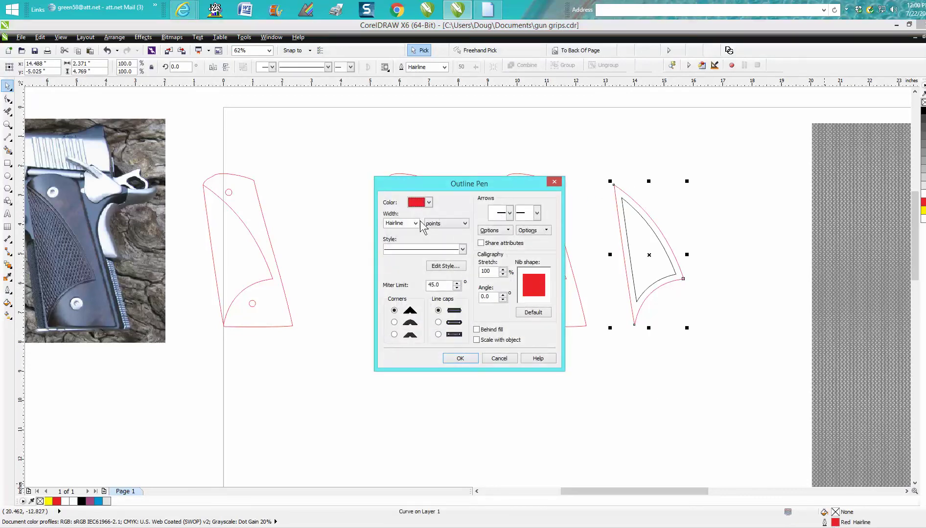
{"action": "left_click", "coordinate": [416, 223]}
{"action": "left_click", "coordinate": [428, 202]}
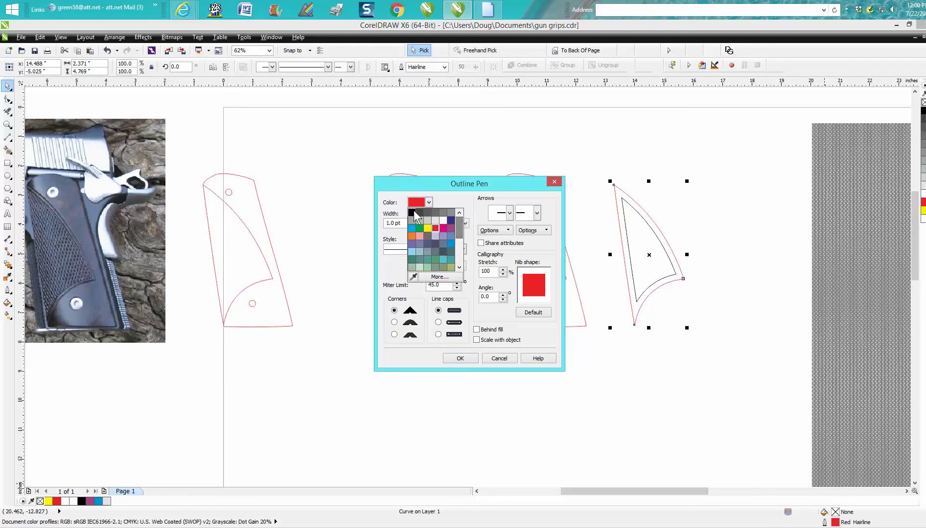
{"action": "left_click", "coordinate": [411, 213]}
{"action": "left_click", "coordinate": [462, 358]}
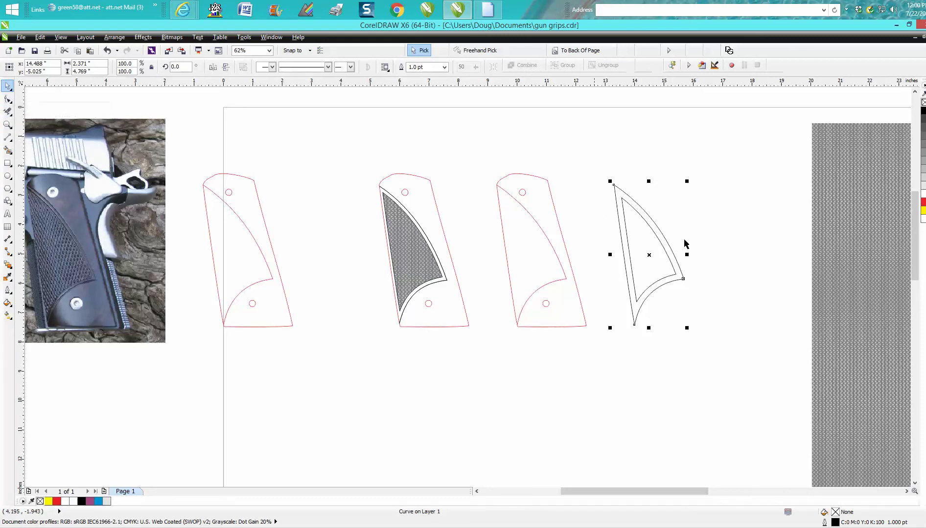
- Smart Fill the area inside the black outline, nudge the new shape right, and remove its grey fill
{"action": "left_click", "coordinate": [7, 150]}
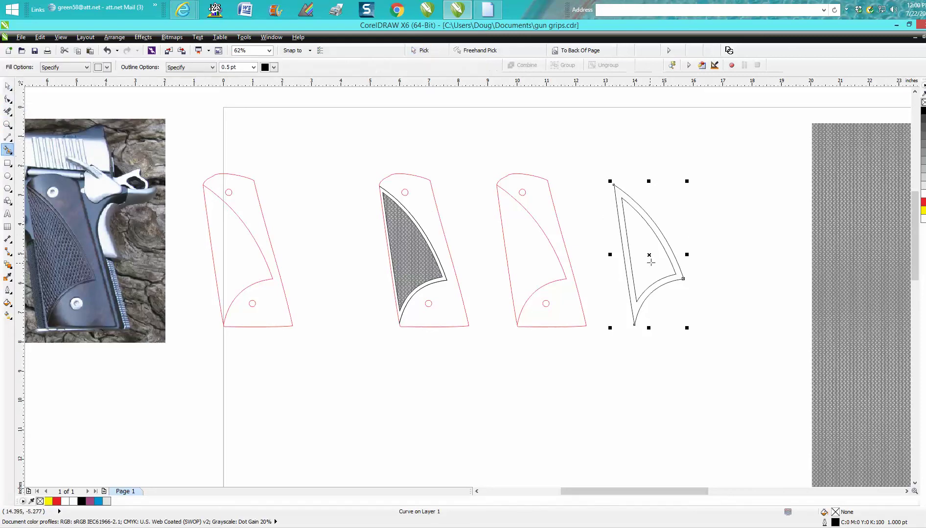
{"action": "left_click", "coordinate": [648, 243]}
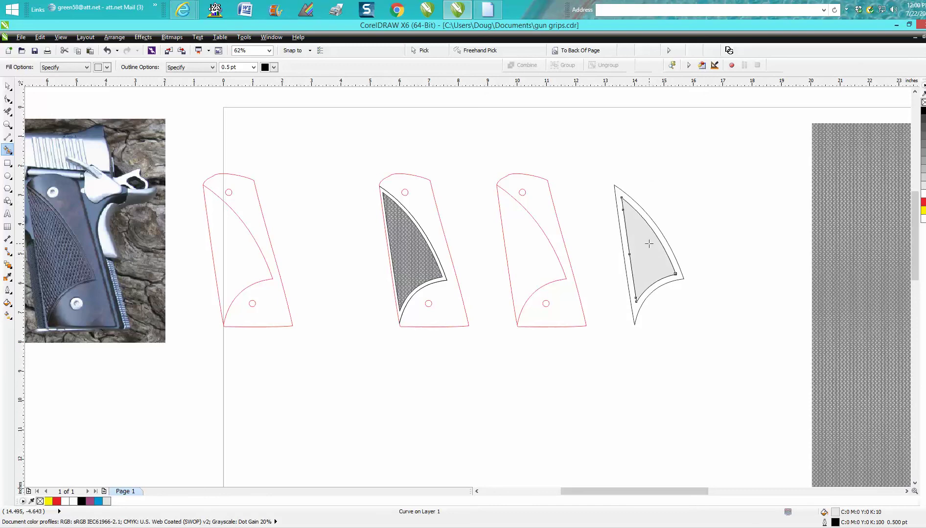
{"action": "key", "text": "Right"}
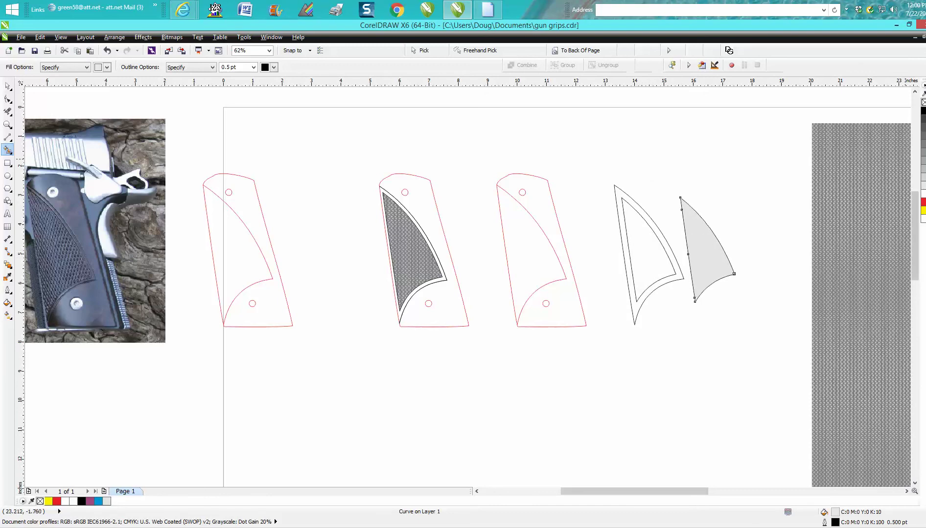
{"action": "left_click", "coordinate": [922, 101]}
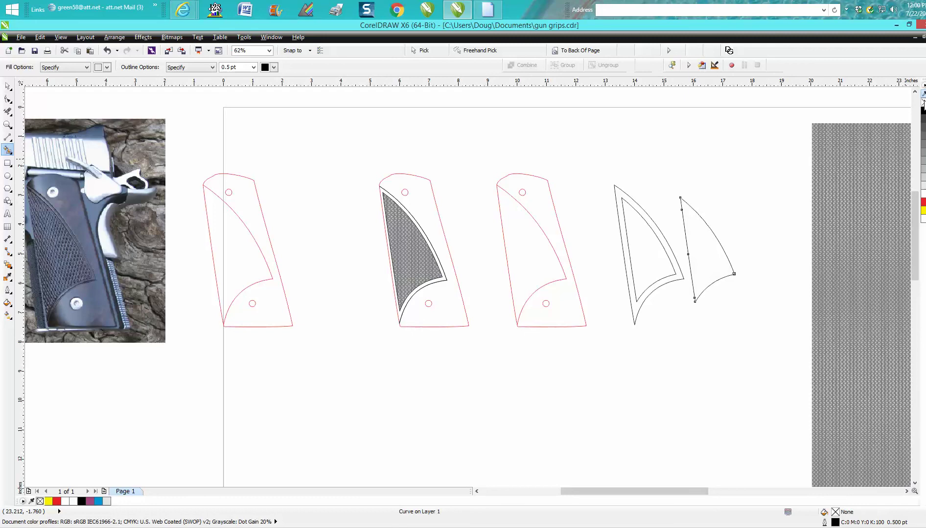
{"action": "left_click", "coordinate": [7, 85]}
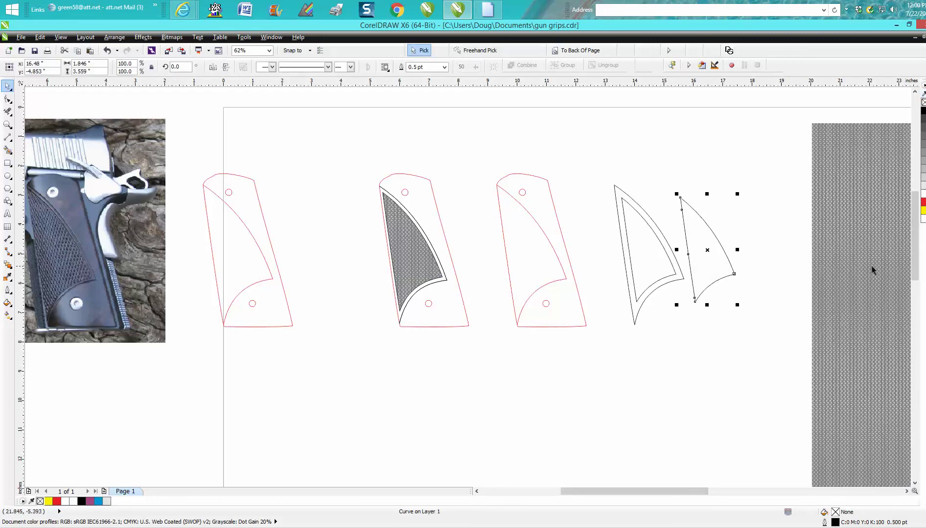
{"action": "left_click", "coordinate": [872, 268]}
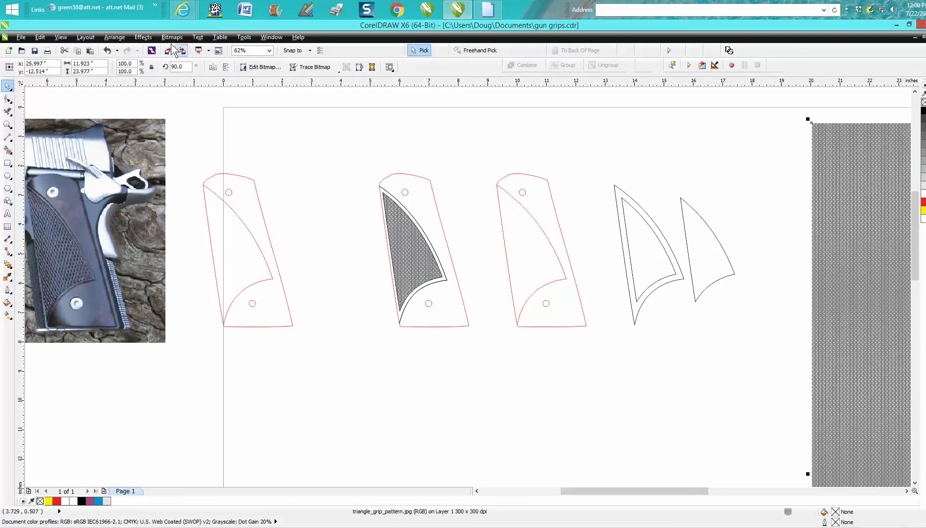
- PowerClip the checkered pattern into the right-hand triangle, then shift it 2 inches left into the outline
{"action": "left_click", "coordinate": [145, 37]}
{"action": "mouse_move", "coordinate": [166, 178]}
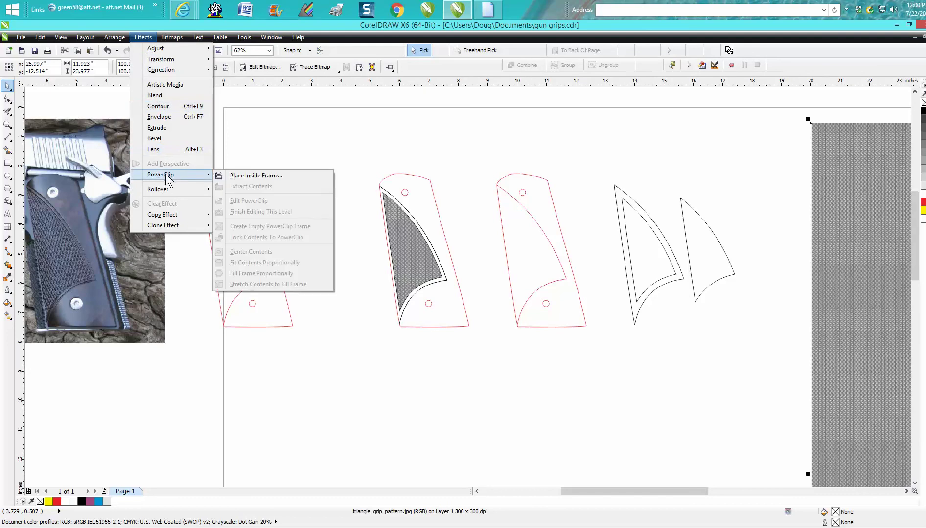
{"action": "left_click", "coordinate": [257, 176]}
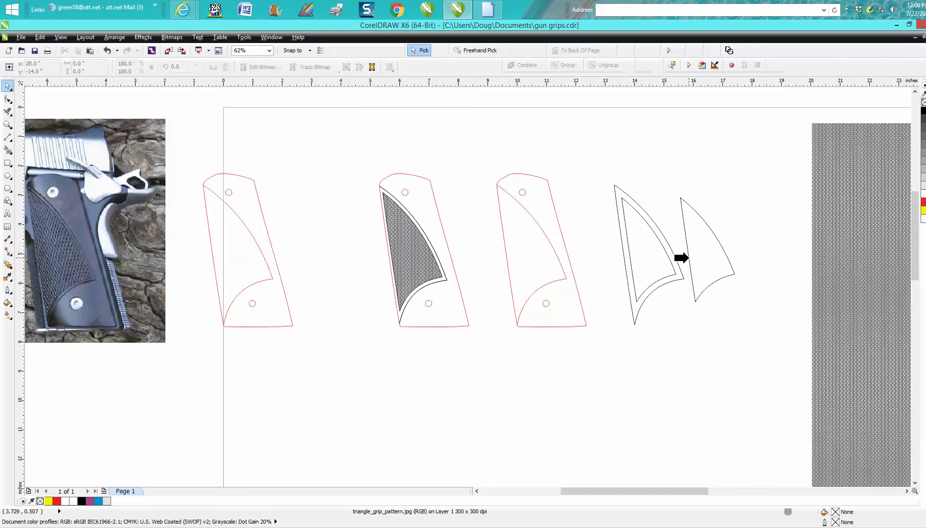
{"action": "left_click", "coordinate": [700, 260]}
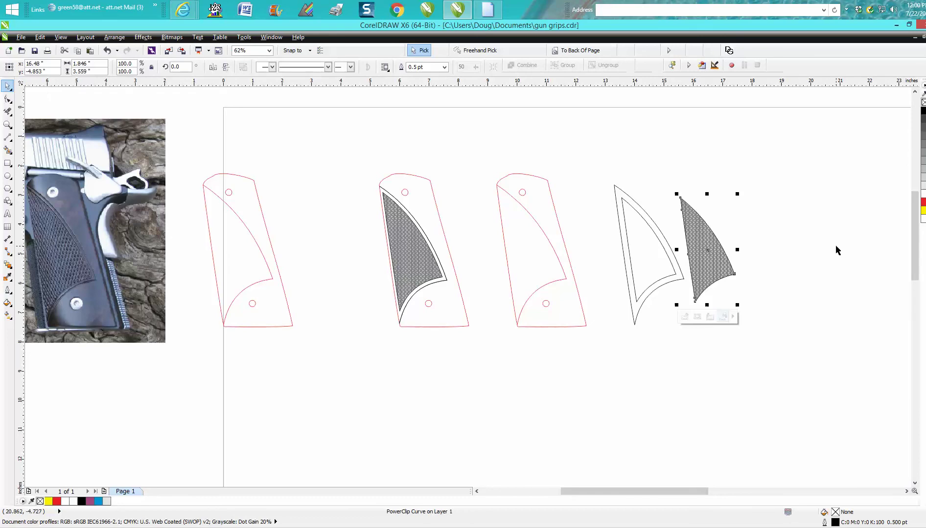
{"action": "key", "text": "Left"}
{"action": "left_click", "coordinate": [742, 243]}
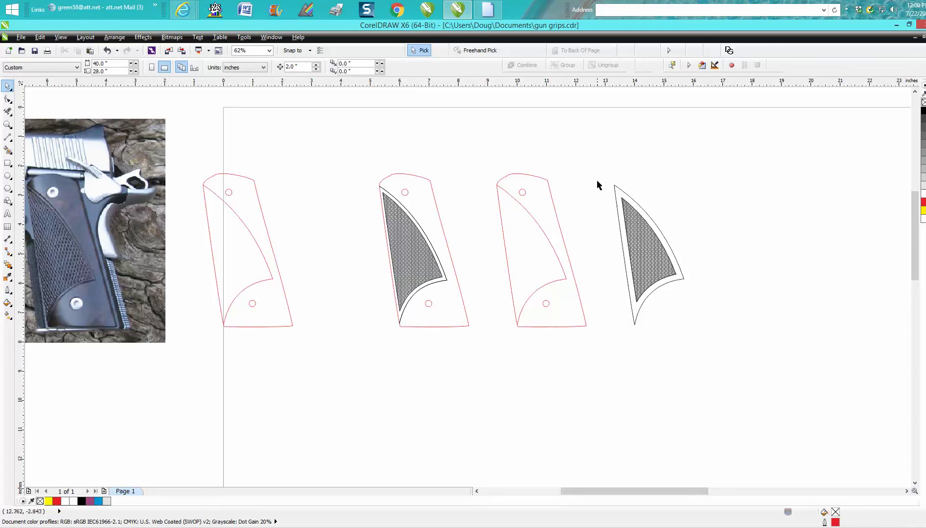
- Group the clipped triangle with its outlines and shift the group left over the photo's grip
{"action": "left_click_drag", "start_coordinate": [597, 170], "coordinate": [745, 348]}
{"action": "key", "text": "ctrl+g"}
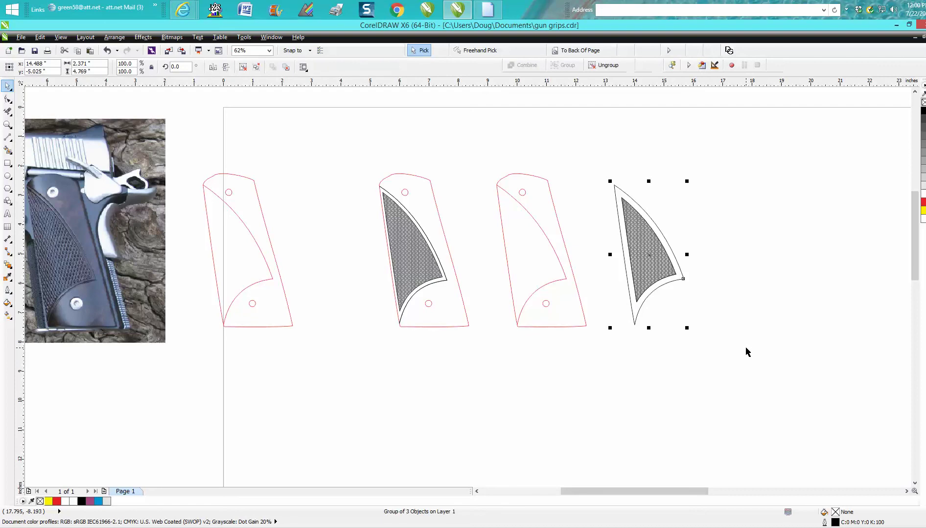
{"action": "key", "text": "Left"}
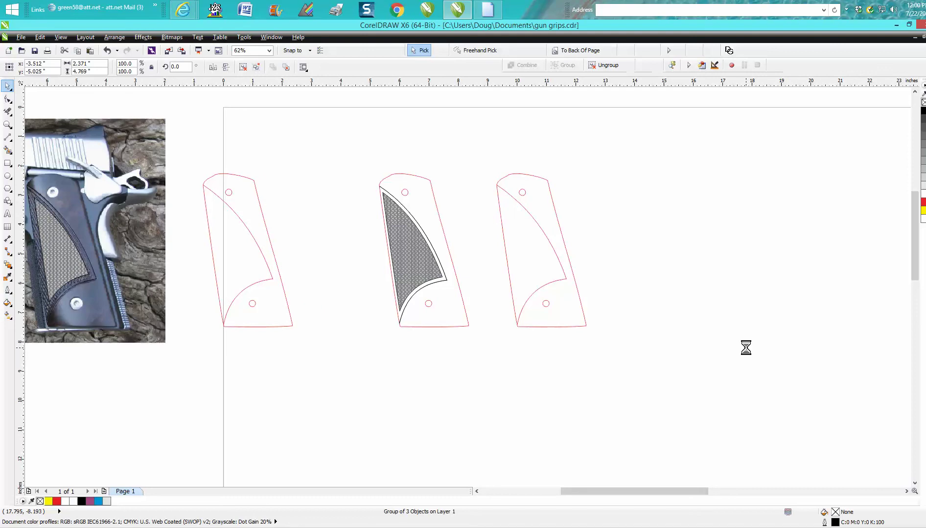
{"action": "scroll", "coordinate": [761, 351], "scroll_direction": "down", "scroll_amount": 1}
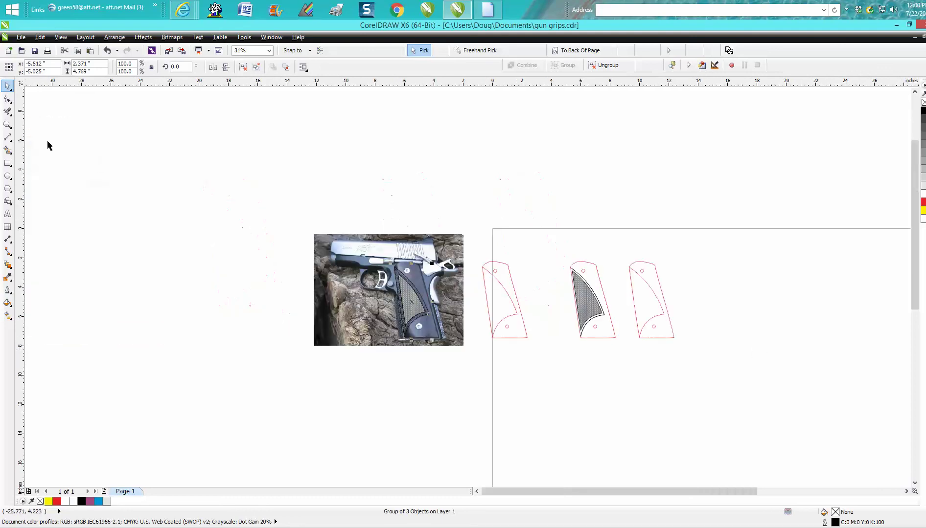
- After checking the photo's grip up close, shift the grip group right twice onto the red outline
{"action": "left_click", "coordinate": [7, 124]}
{"action": "left_click_drag", "start_coordinate": [336, 227], "coordinate": [530, 405]}
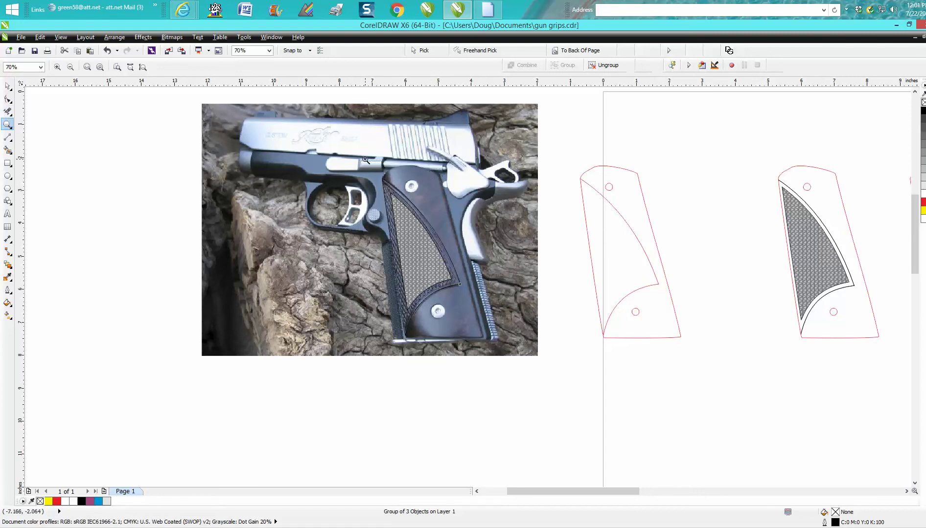
{"action": "left_click_drag", "start_coordinate": [366, 161], "coordinate": [570, 413]}
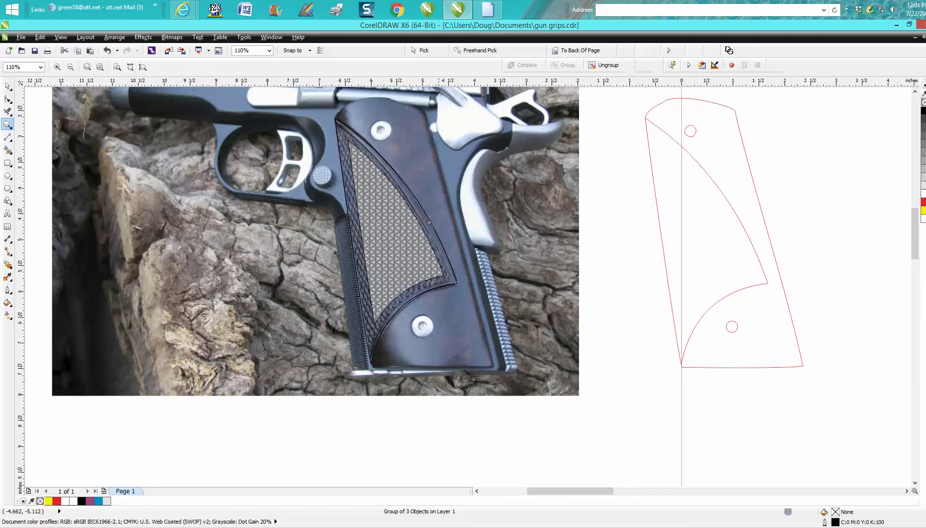
{"action": "left_click", "coordinate": [8, 86]}
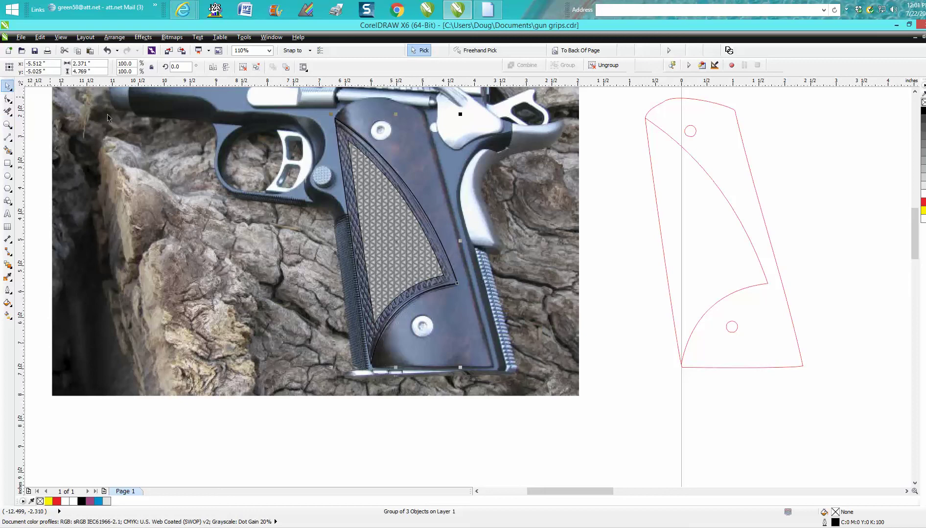
{"action": "key", "text": "shift+Right"}
{"action": "key", "text": "shift+Right"}
{"action": "key", "text": "shift+Right"}
{"action": "key", "text": "shift+Right"}
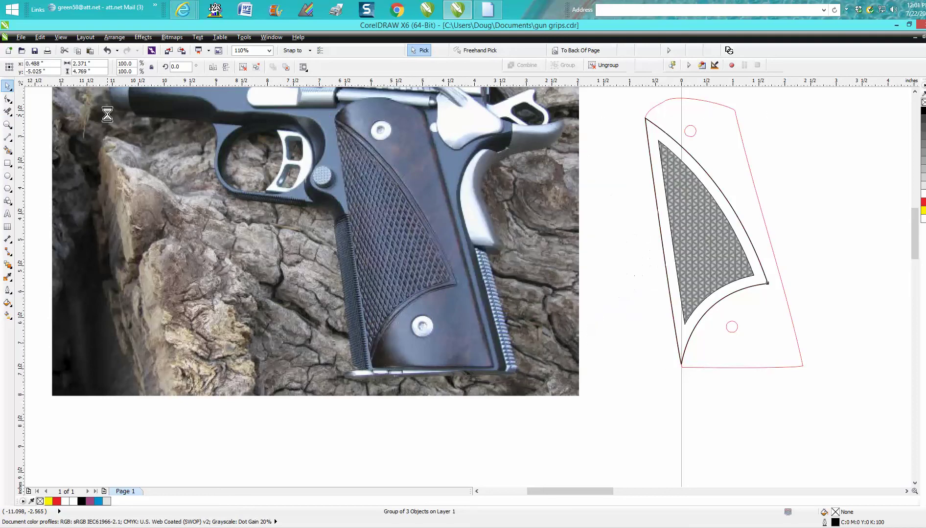
{"action": "key", "text": "shift+Right"}
{"action": "key", "text": "F3"}
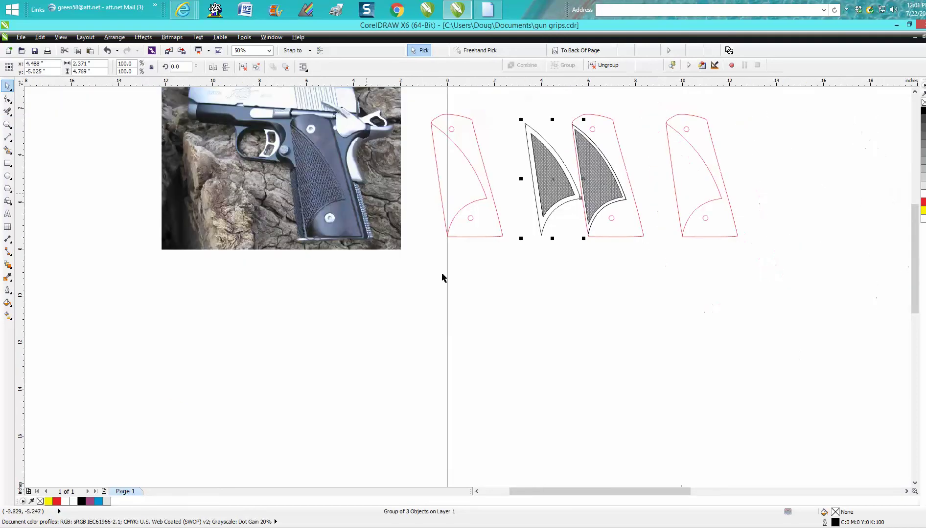
{"action": "left_click", "coordinate": [528, 317]}
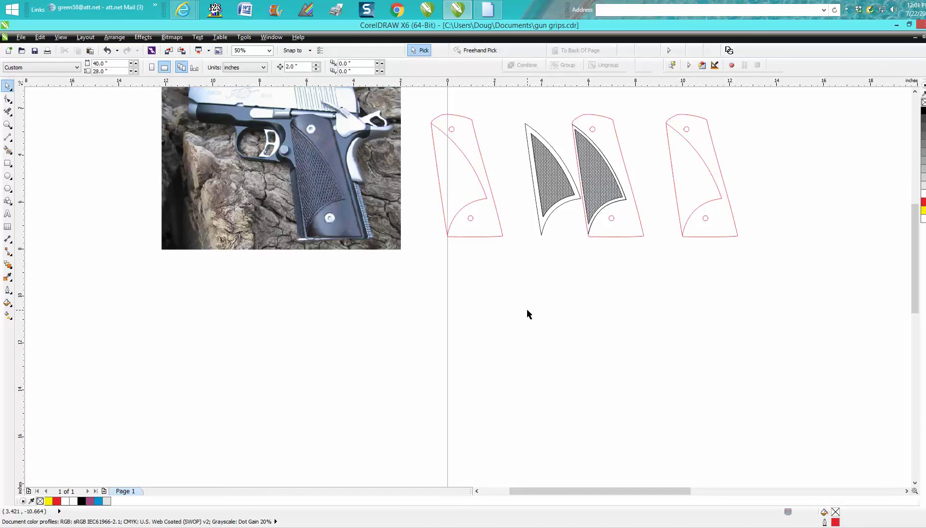